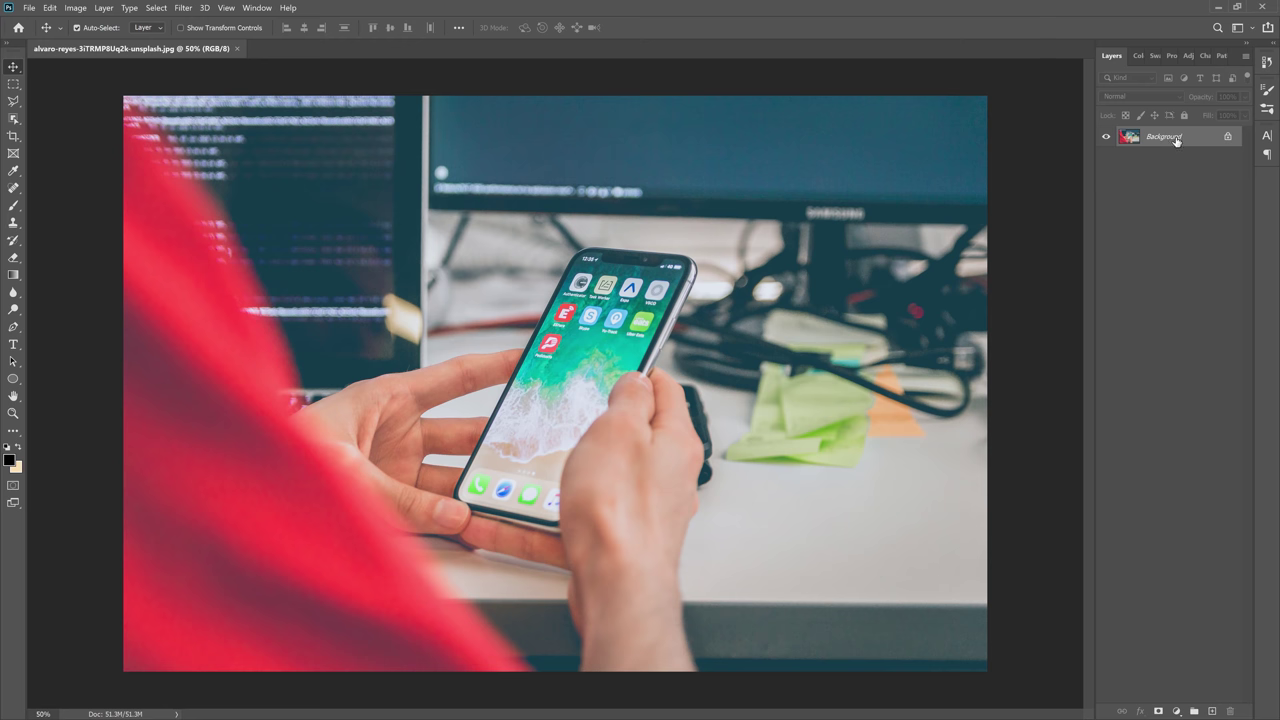
# Step: Duplicate the Background layer and create a 1080×1920 px rectangle
pyautogui.moveTo(1163, 138); pyautogui.dragTo(1212, 712)
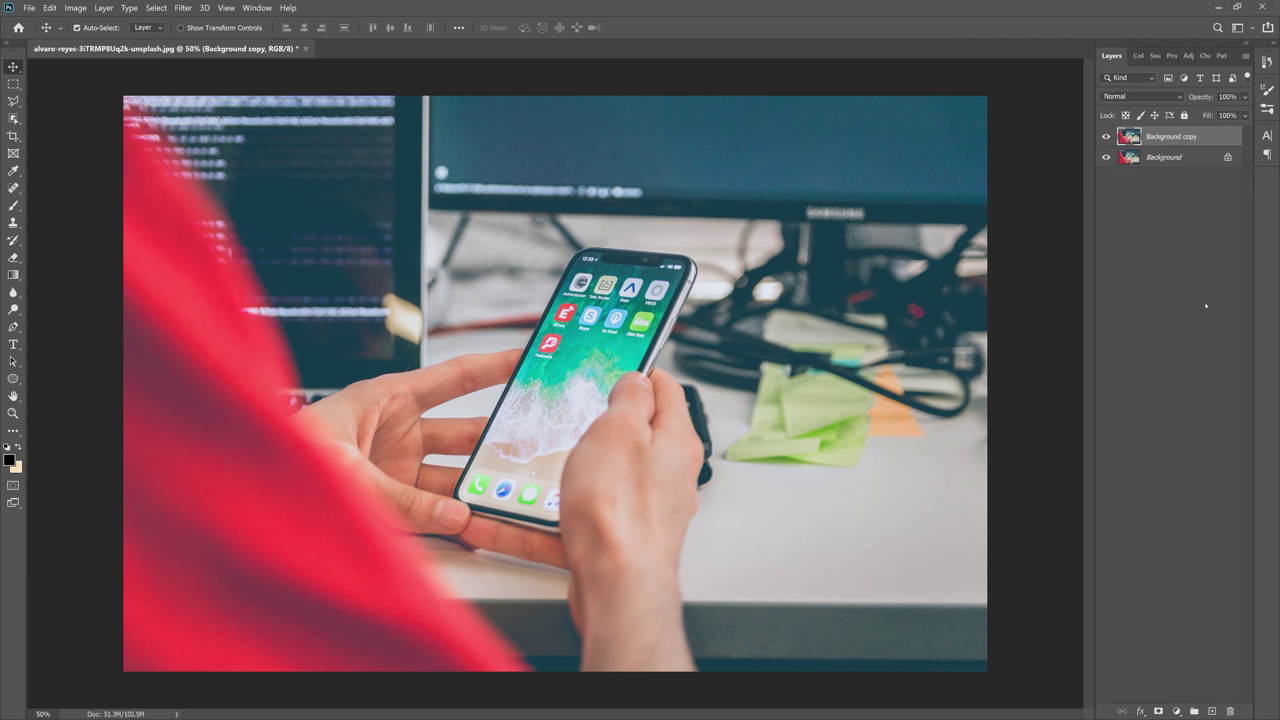
pyautogui.press('u')
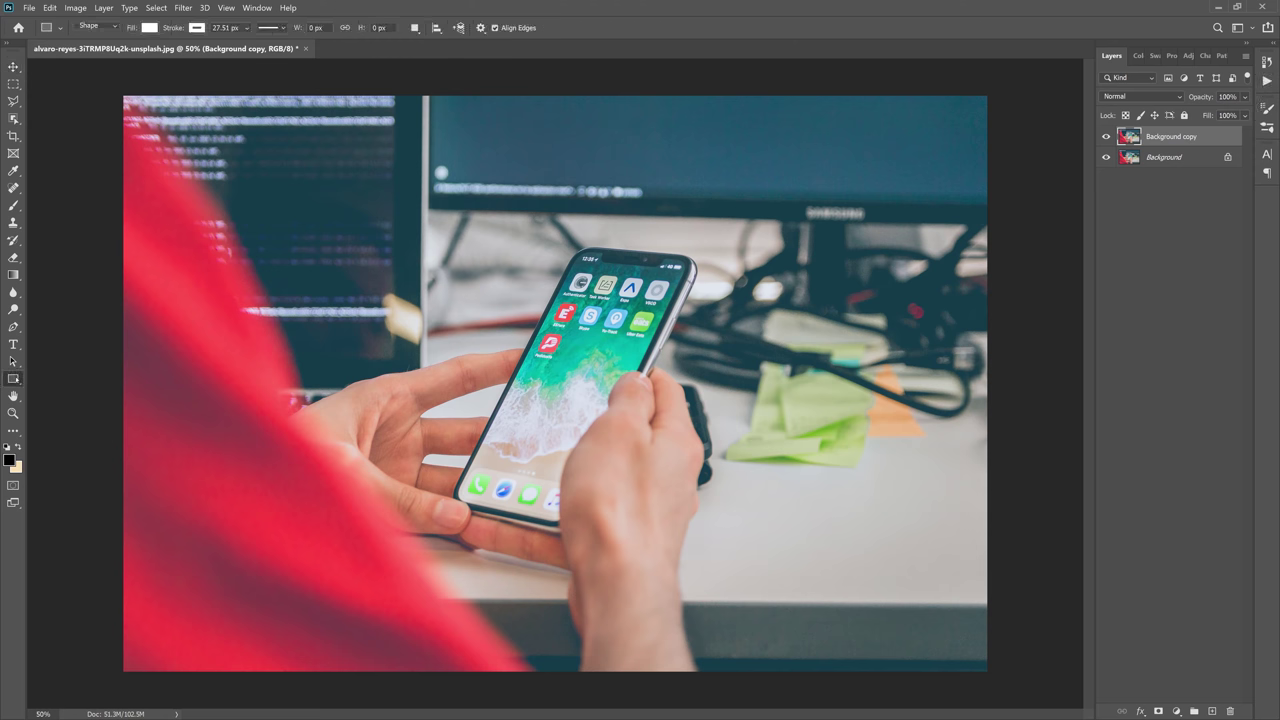
pyautogui.click(464, 287)
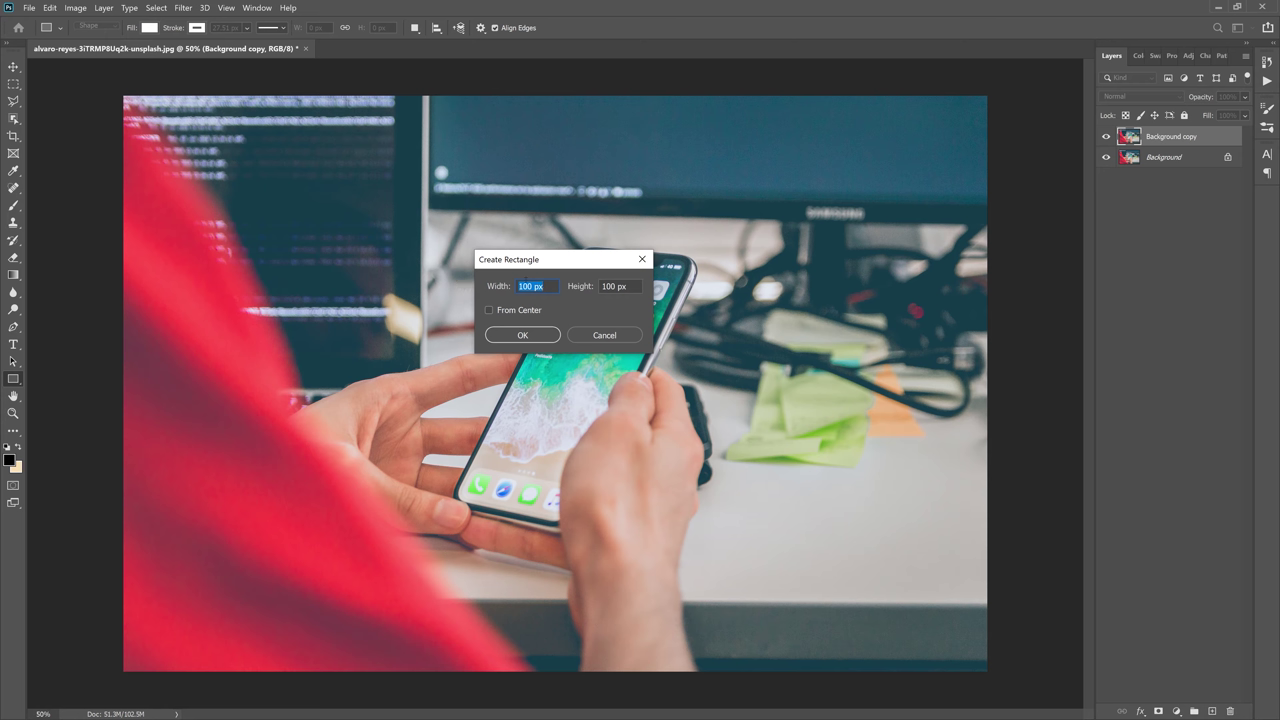
pyautogui.click(531, 286)
pyautogui.moveTo(531, 286); pyautogui.dragTo(510, 287)
pyautogui.write('1080')
pyautogui.press('Tab')
pyautogui.write('1920')
pyautogui.press('Return')
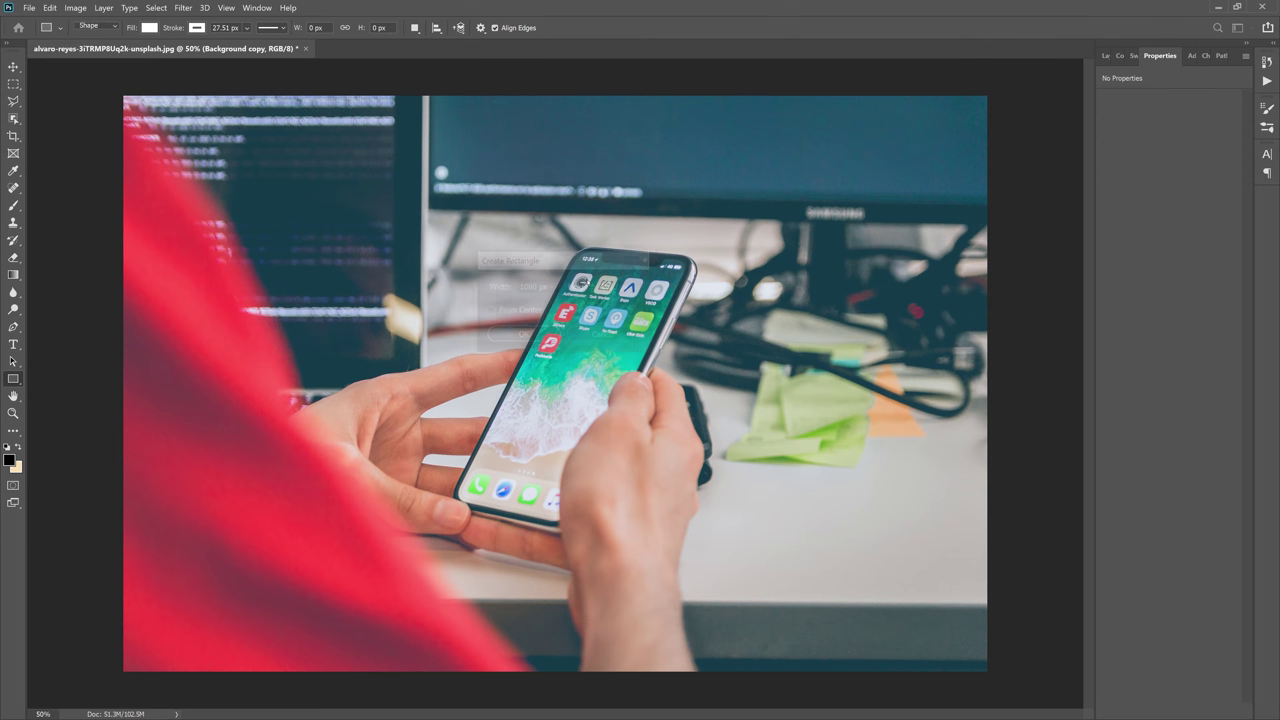
# Step: Move the rectangle over the phone and fill it with red f31313
pyautogui.press('v')
pyautogui.moveTo(543, 406); pyautogui.dragTo(584, 403)
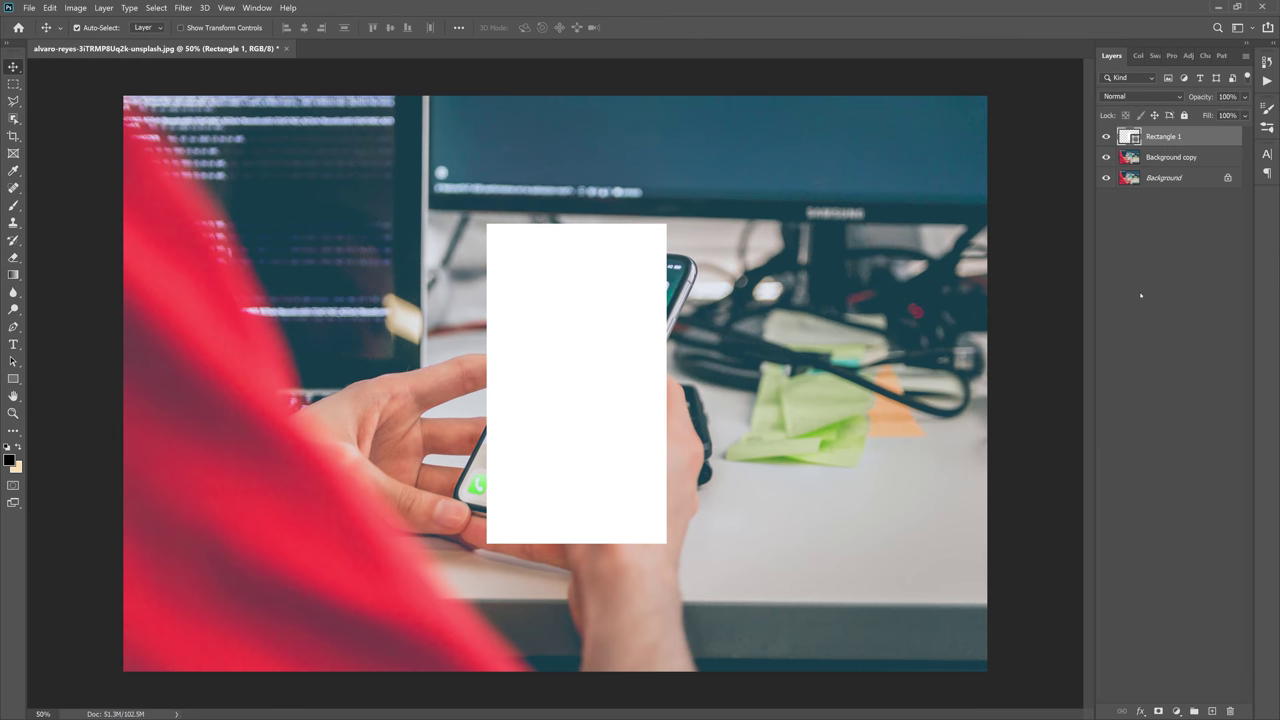
pyautogui.doubleClick(1129, 137)
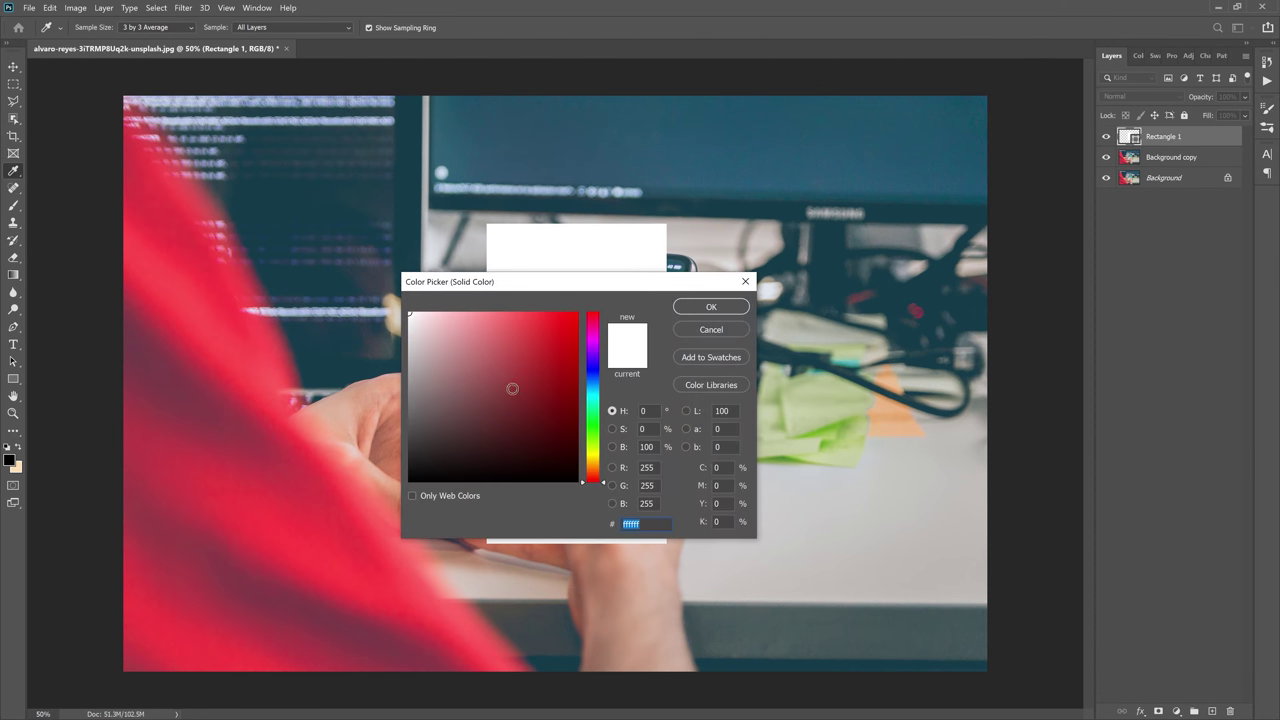
pyautogui.click(562, 321)
pyautogui.click(565, 320)
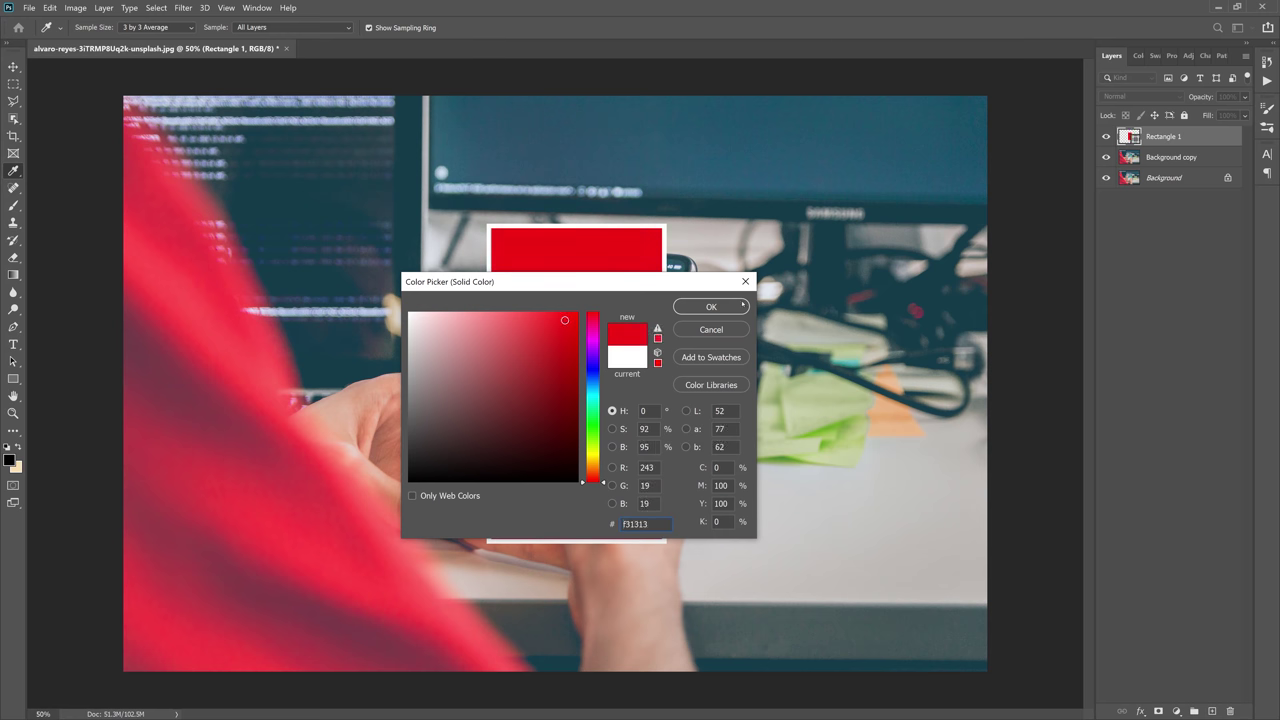
pyautogui.click(712, 307)
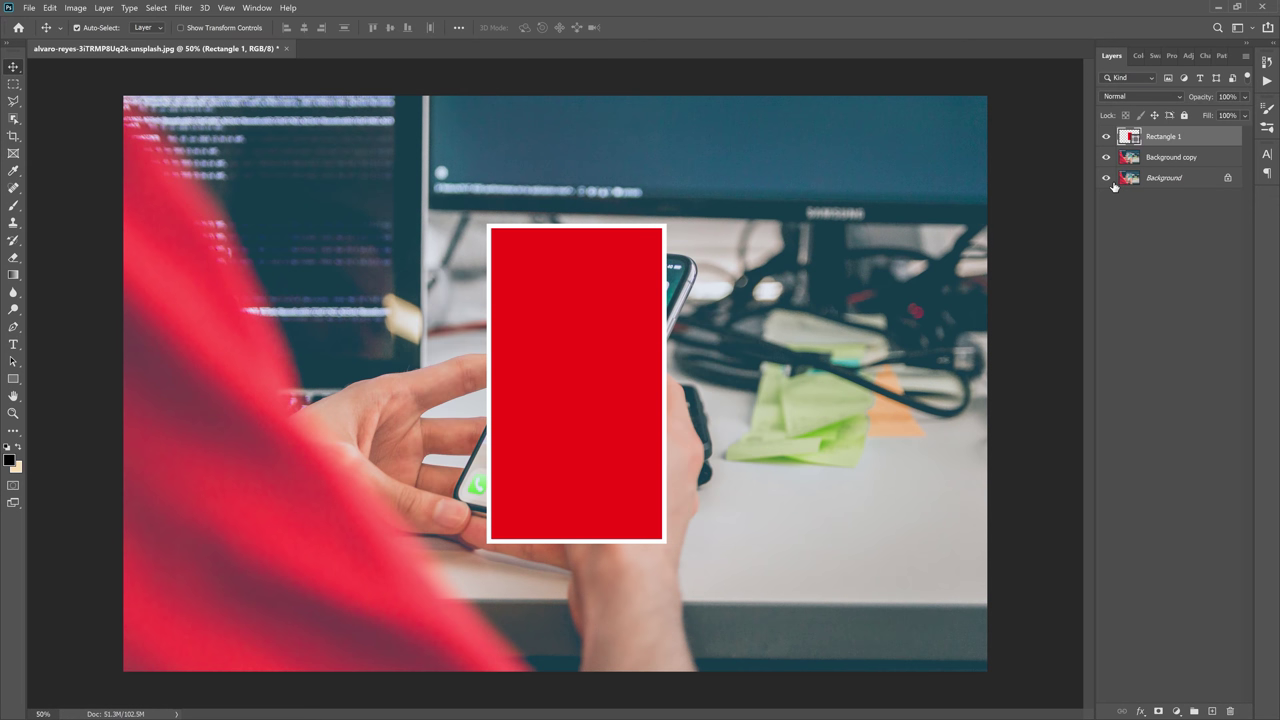
# Step: Remove the rectangle's outline by setting its stroke to none
pyautogui.click(1173, 56)
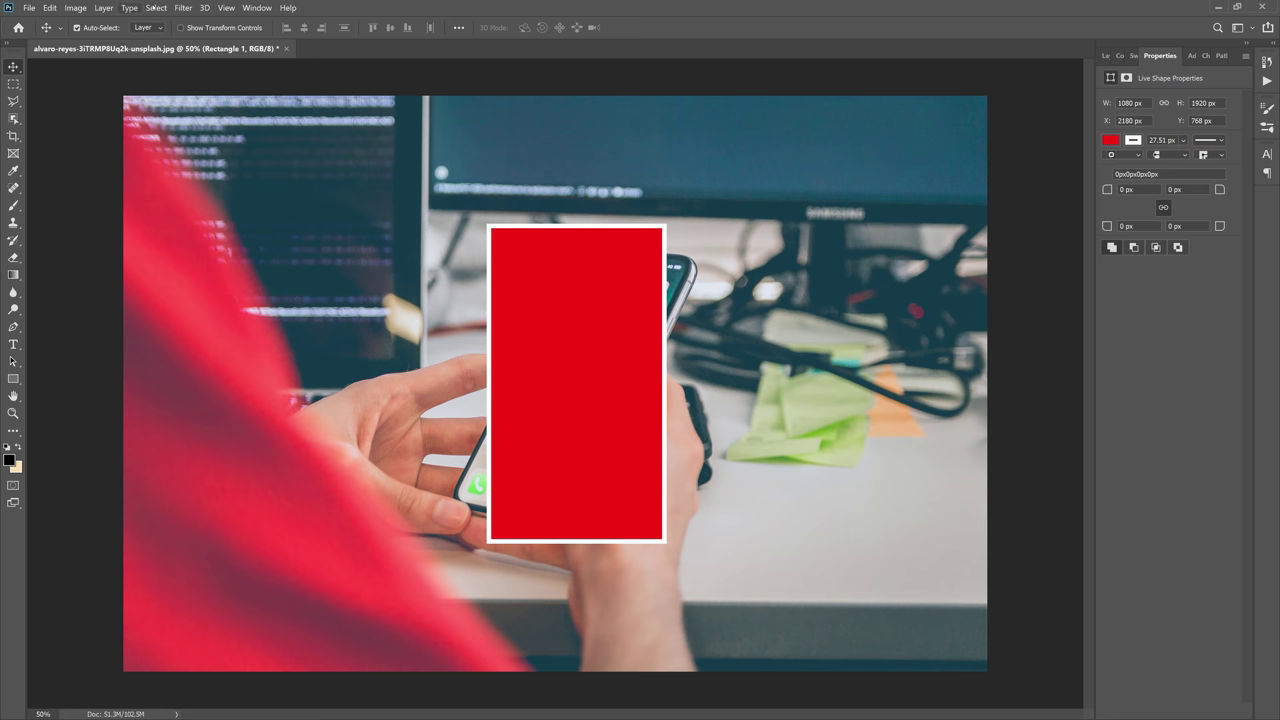
pyautogui.click(256, 7)
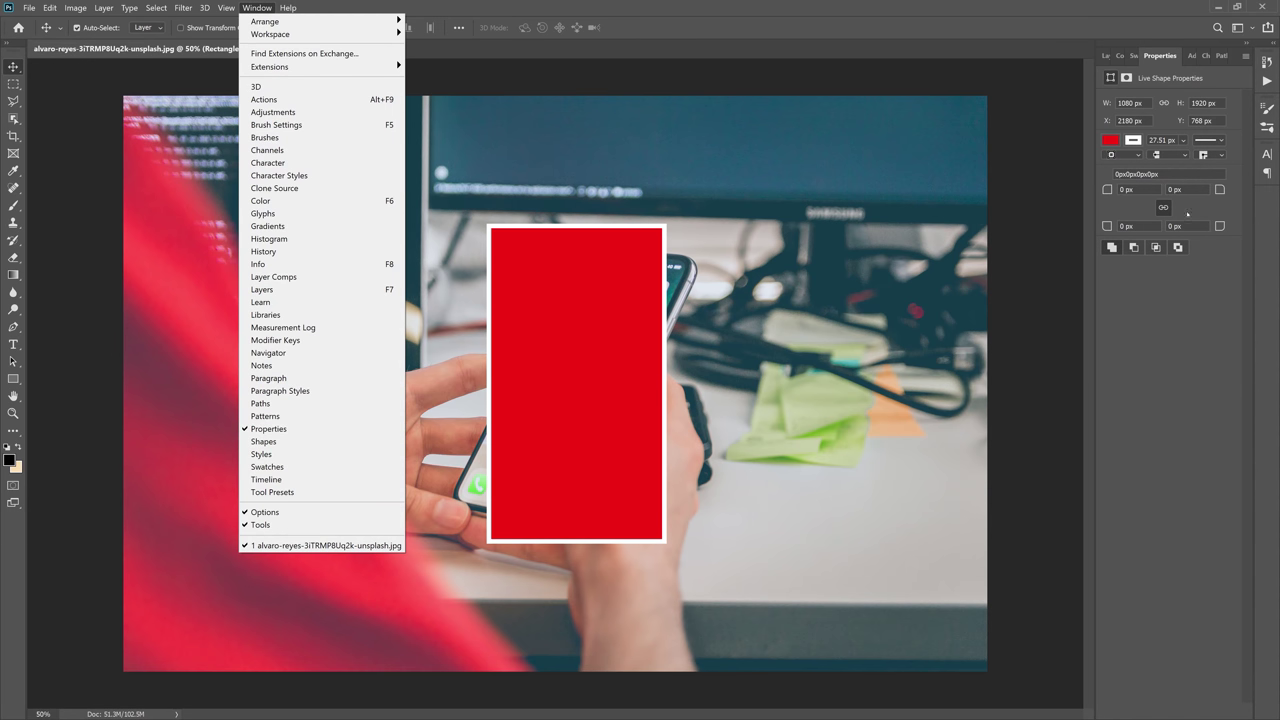
pyautogui.click(1118, 143)
pyautogui.click(1133, 140)
pyautogui.click(1099, 168)
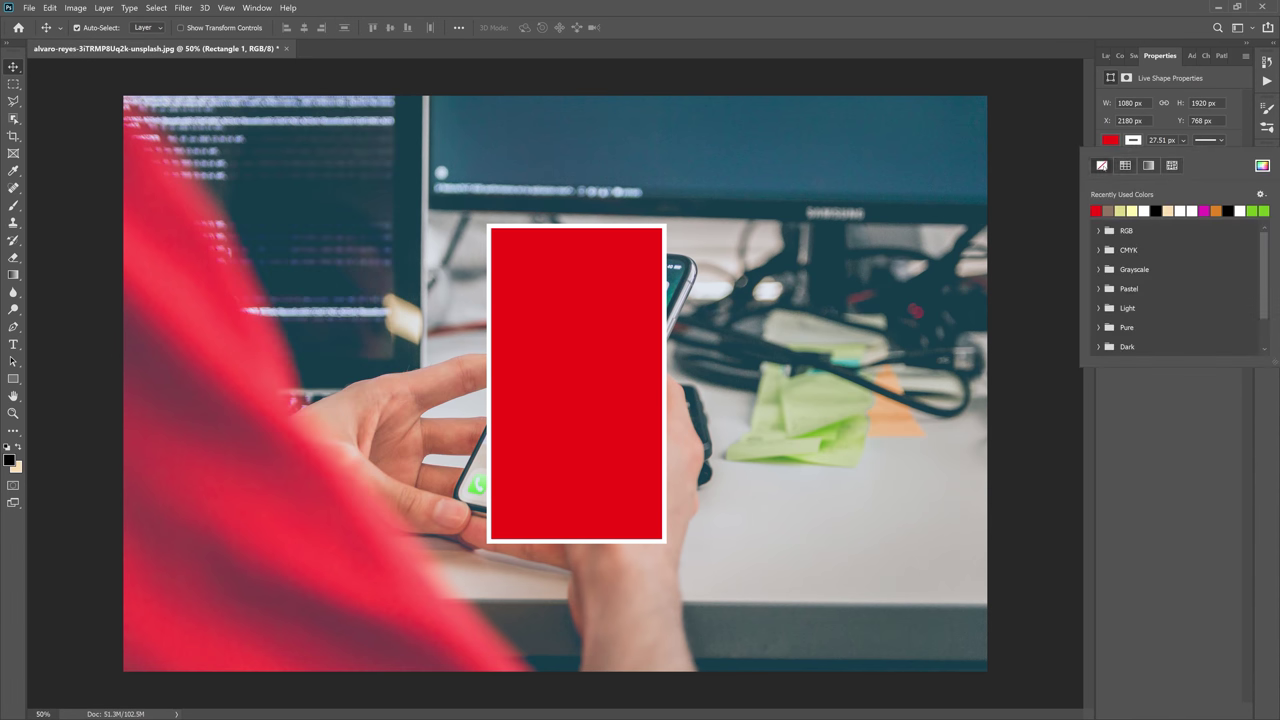
pyautogui.click(1147, 418)
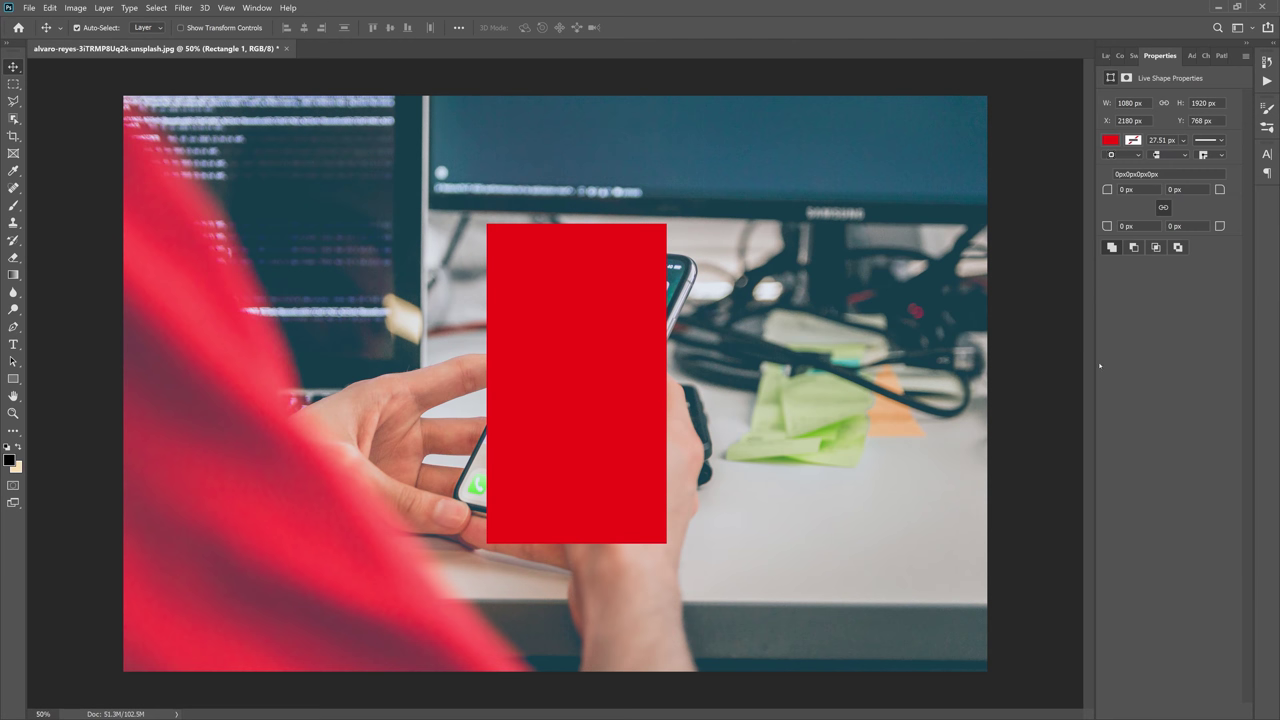
pyautogui.click(1106, 55)
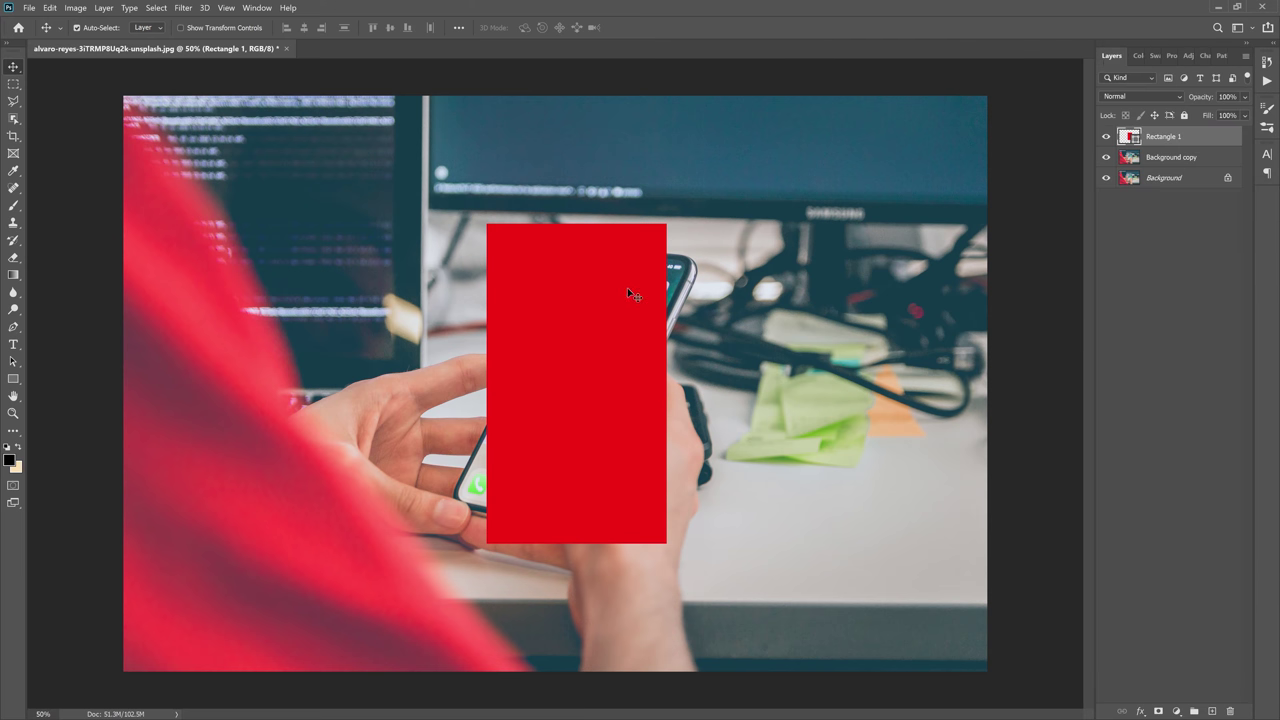
# Step: Convert Rectangle 1 to a smart object, start a Skew transform, and set Color Burn blending
pyautogui.rightClick(1158, 138)
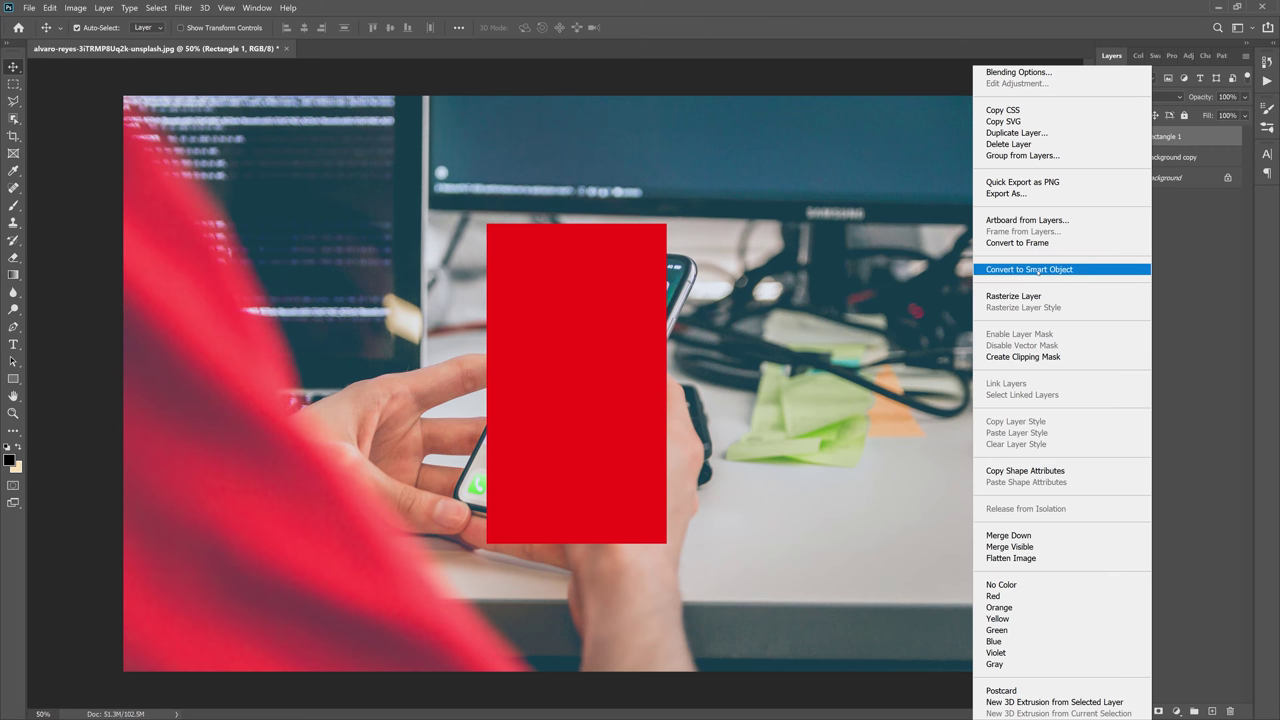
pyautogui.click(1040, 270)
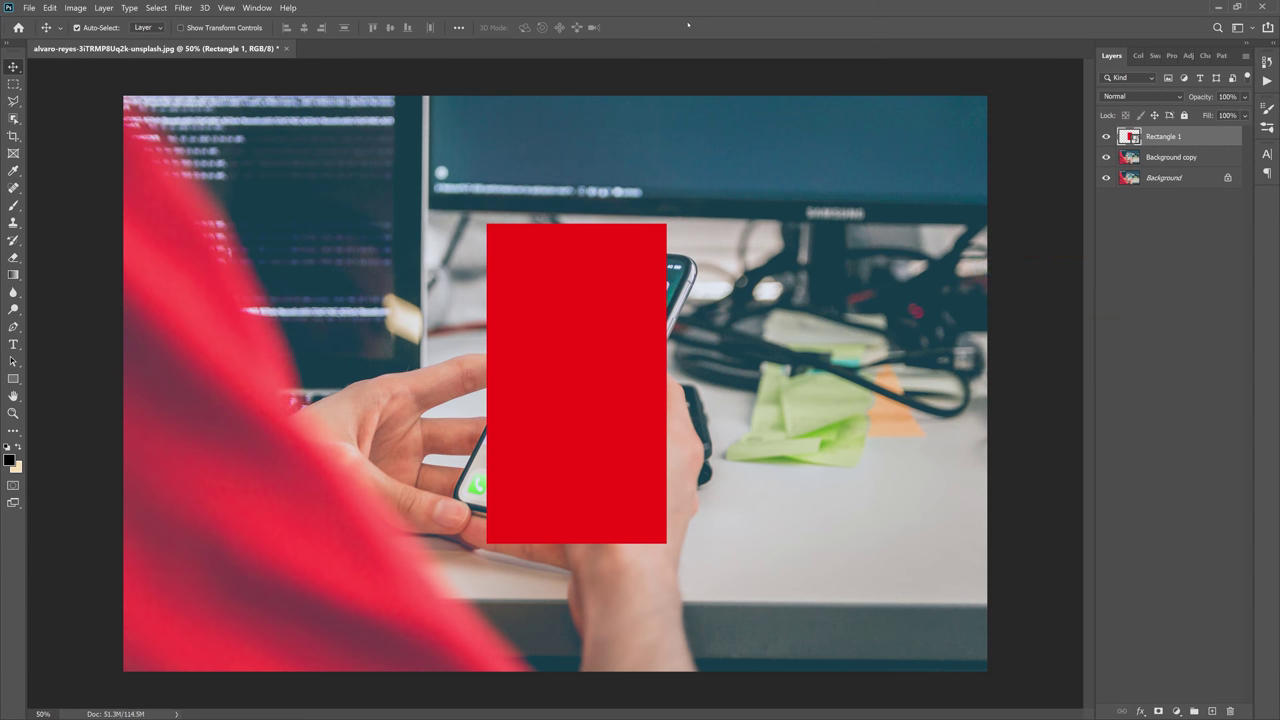
pyautogui.click(49, 7)
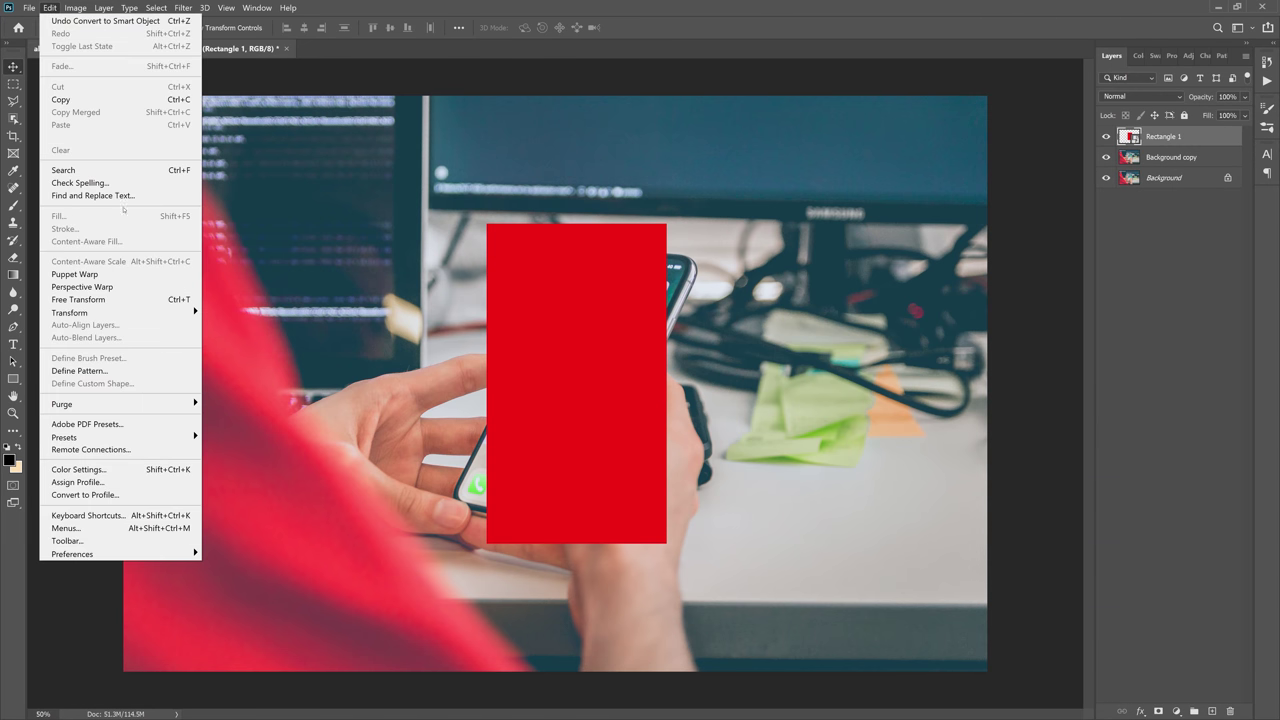
pyautogui.moveTo(133, 311)
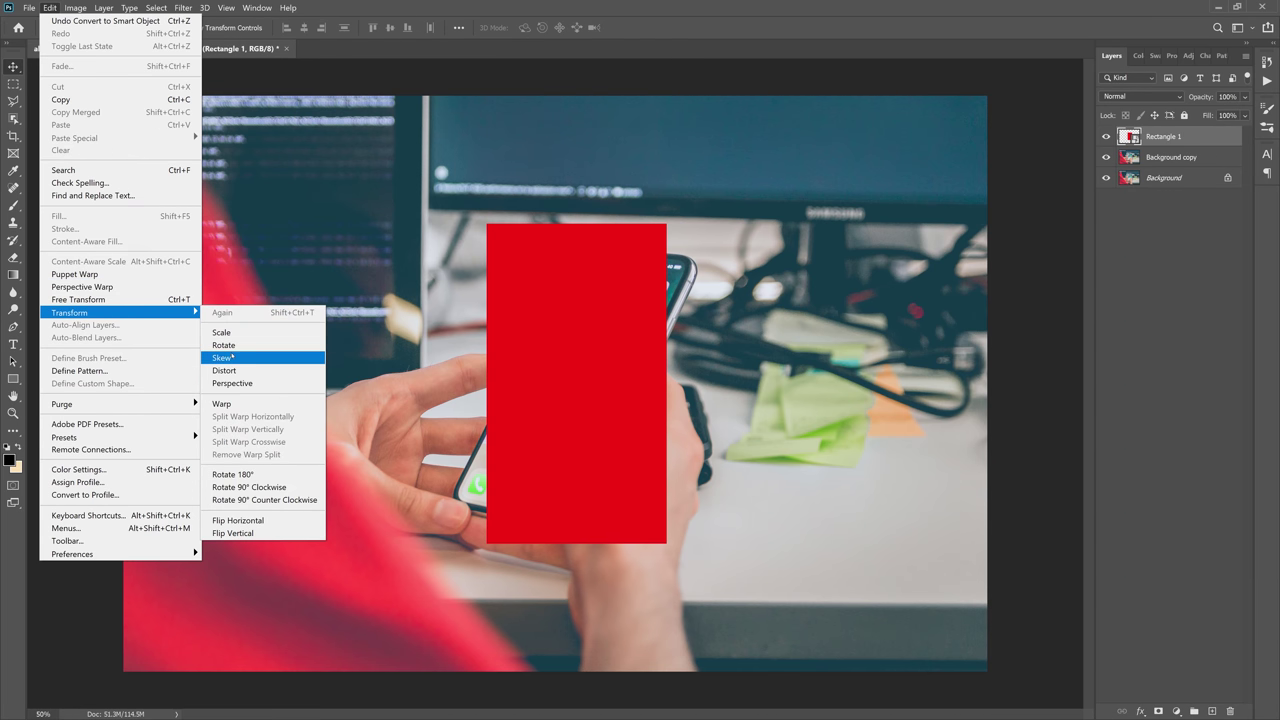
pyautogui.click(232, 357)
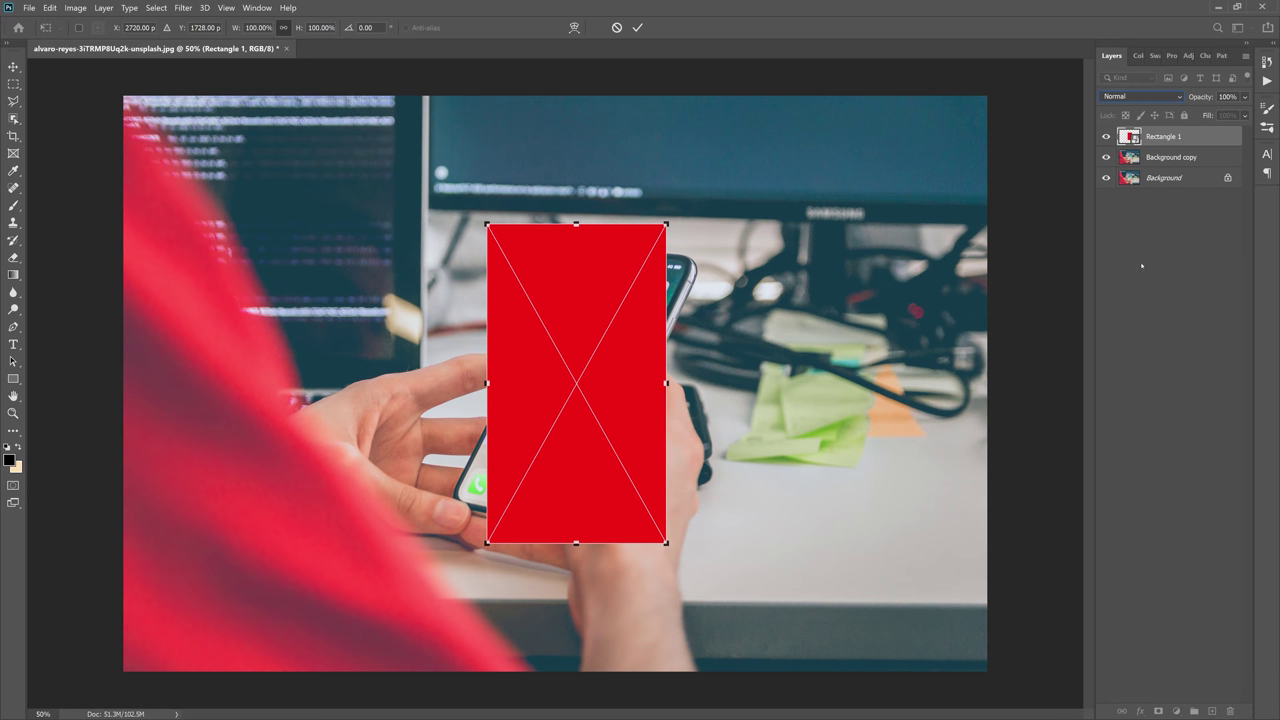
pyautogui.click(1140, 96)
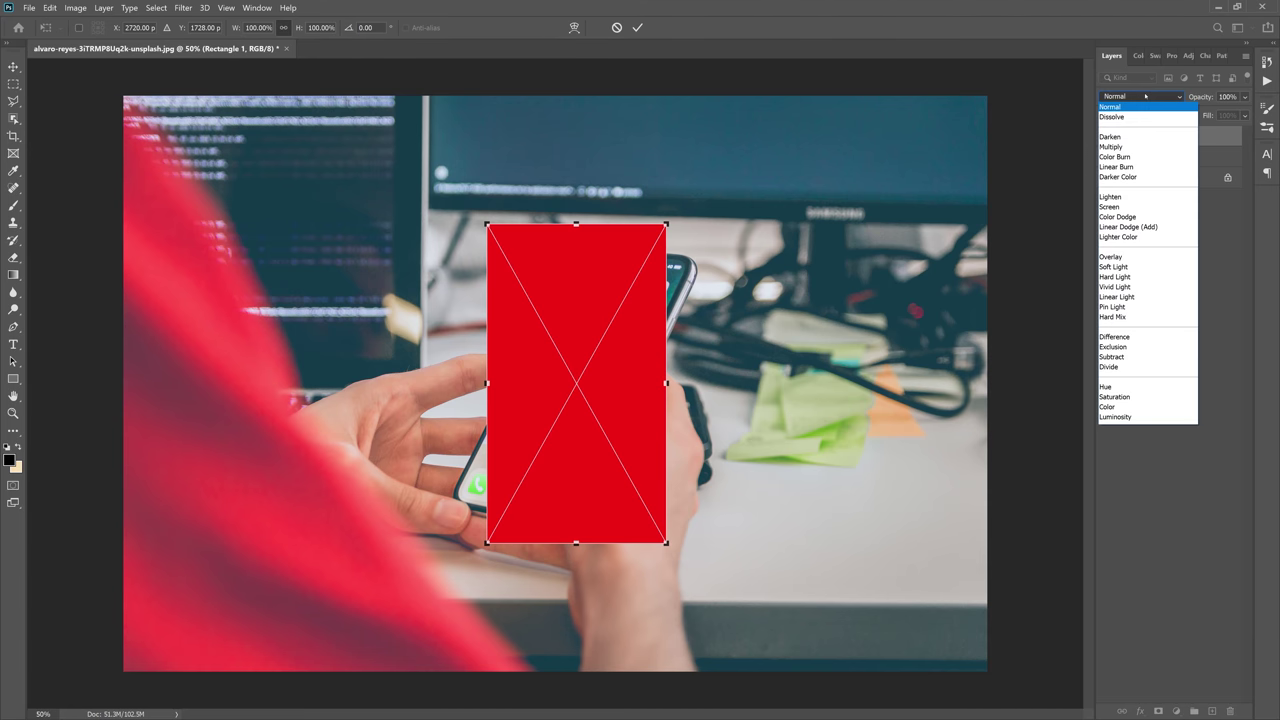
pyautogui.click(1137, 157)
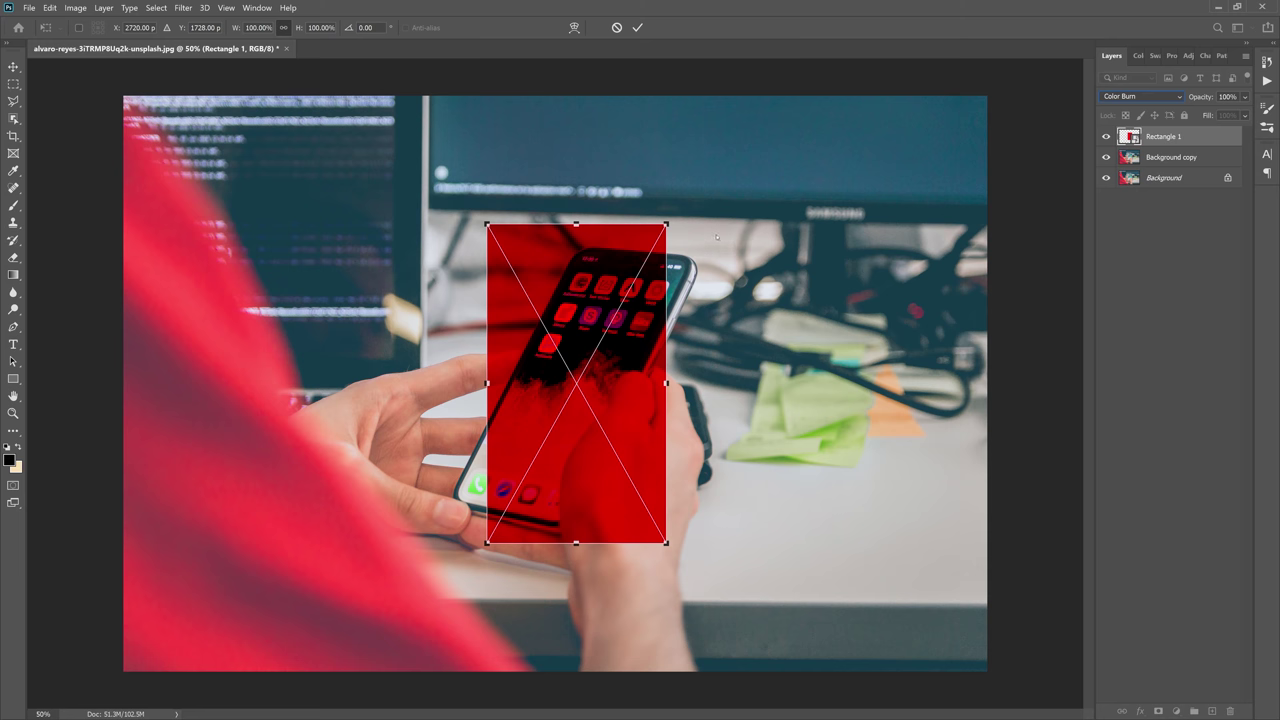
# Step: Drag all four transform corners onto the tilted phone screen's corners and commit the transform
pyautogui.hotkey('ctrl', '+')
pyautogui.hotkey('ctrl', '+')
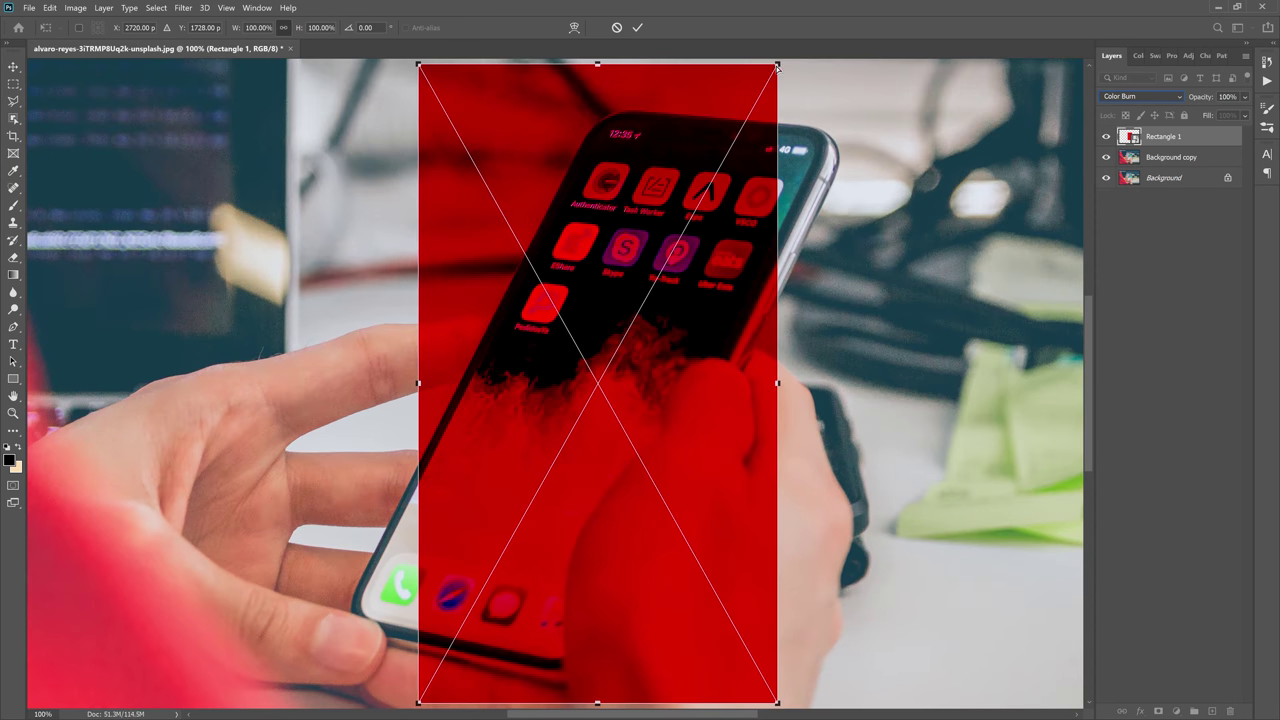
pyautogui.moveTo(778, 66); pyautogui.dragTo(822, 134)
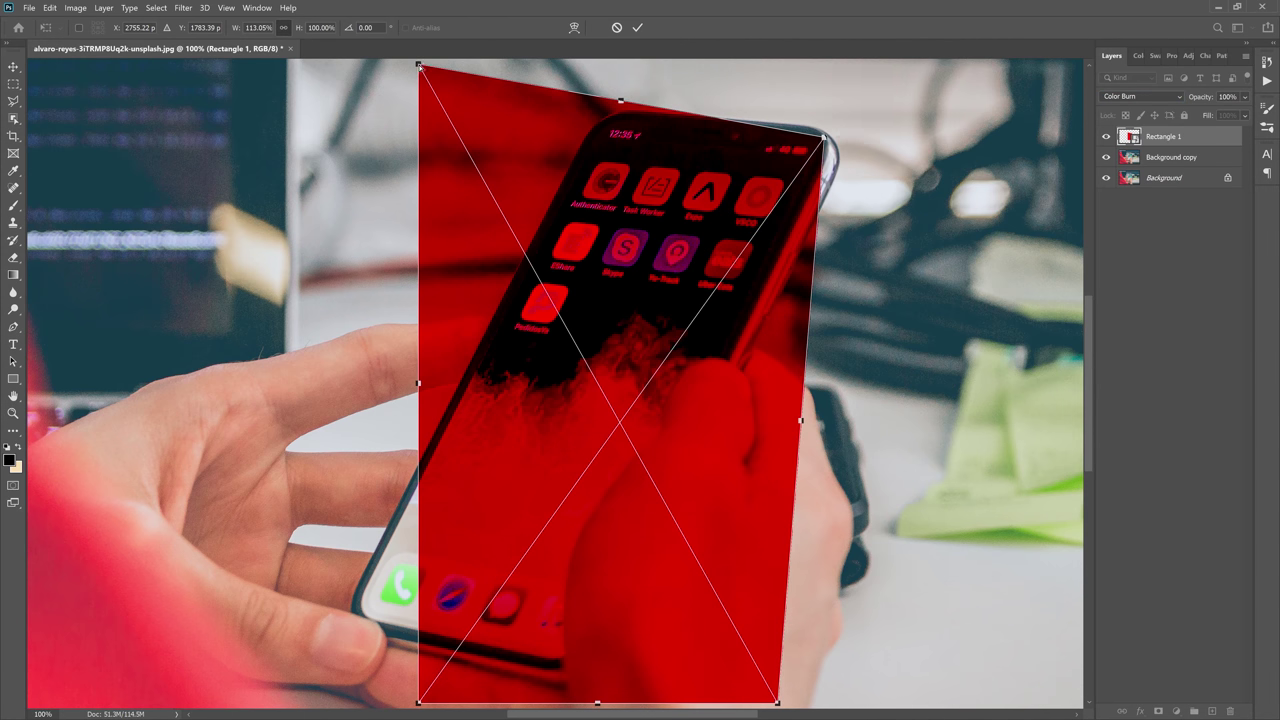
pyautogui.moveTo(420, 67); pyautogui.dragTo(603, 119)
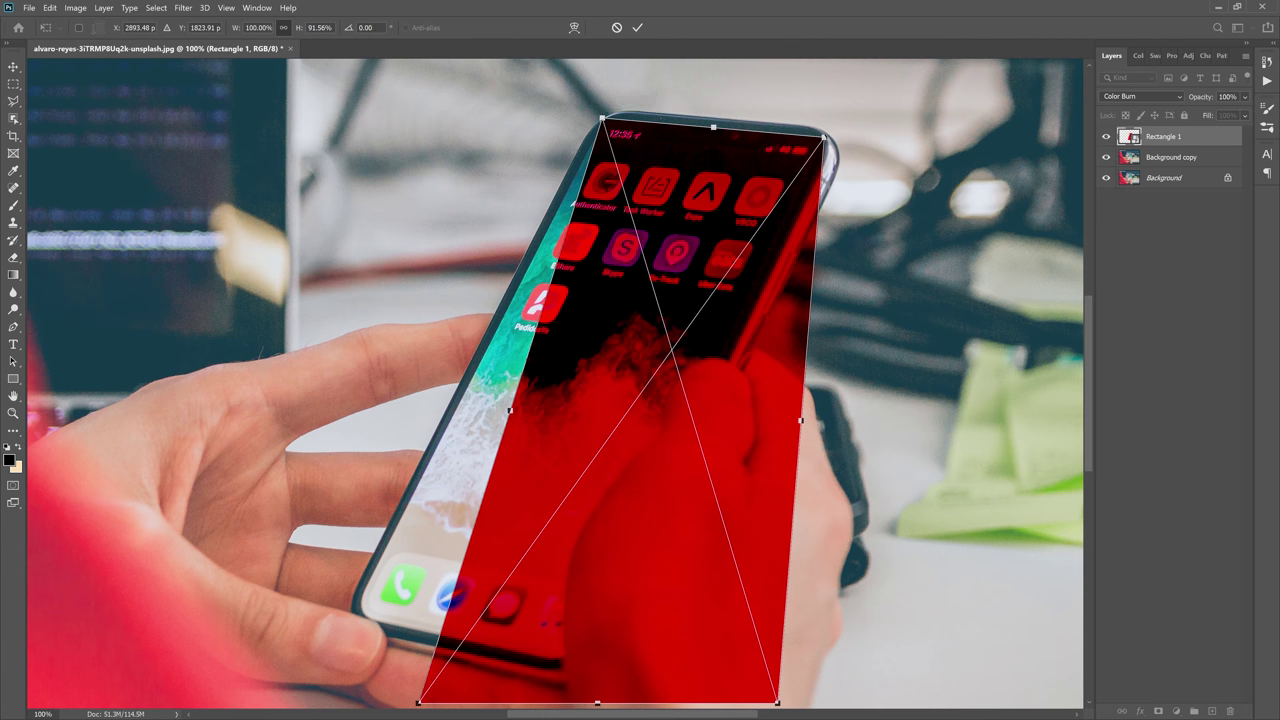
pyautogui.moveTo(418, 704); pyautogui.dragTo(349, 621)
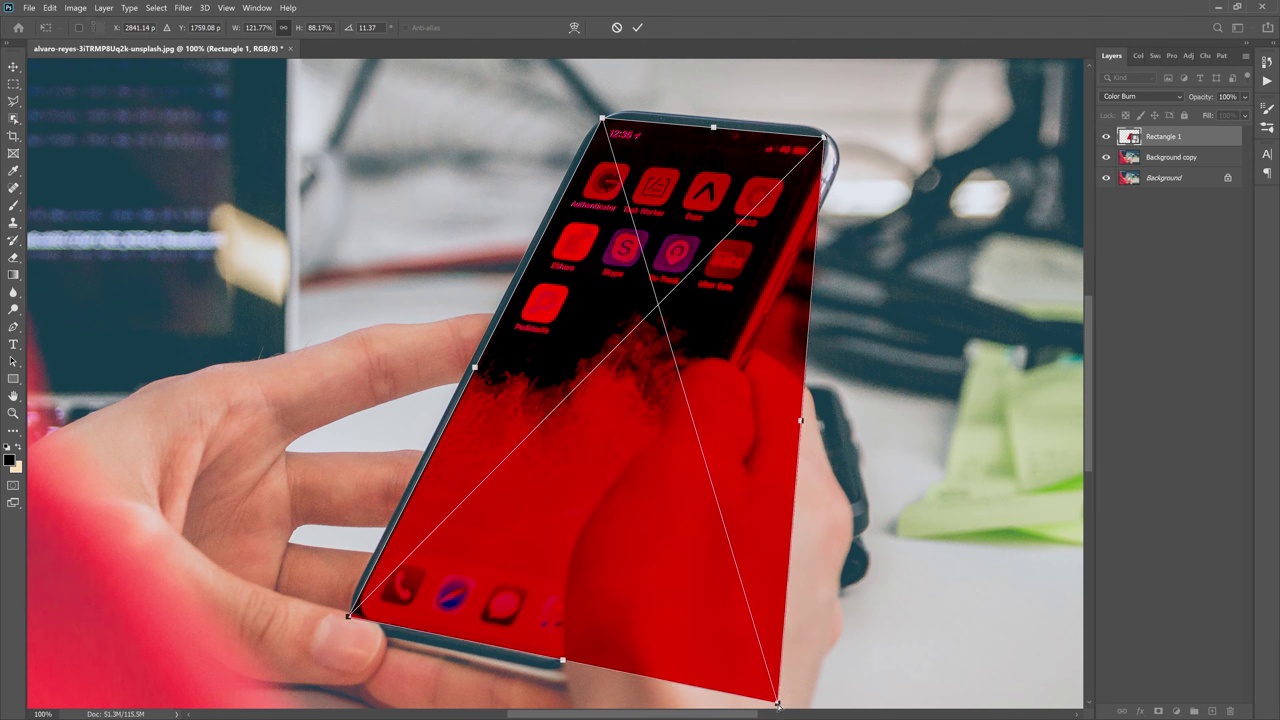
pyautogui.moveTo(778, 704); pyautogui.dragTo(562, 670)
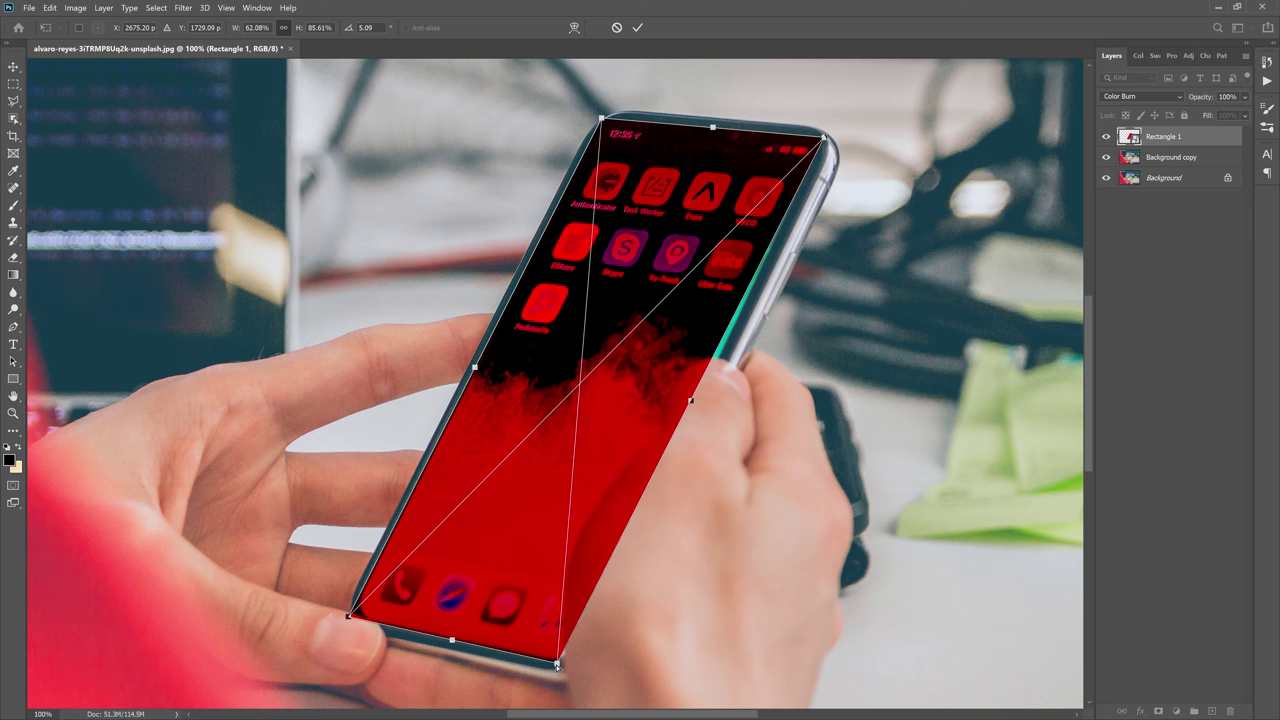
pyautogui.moveTo(558, 663); pyautogui.dragTo(564, 662)
pyautogui.moveTo(829, 144); pyautogui.dragTo(828, 138)
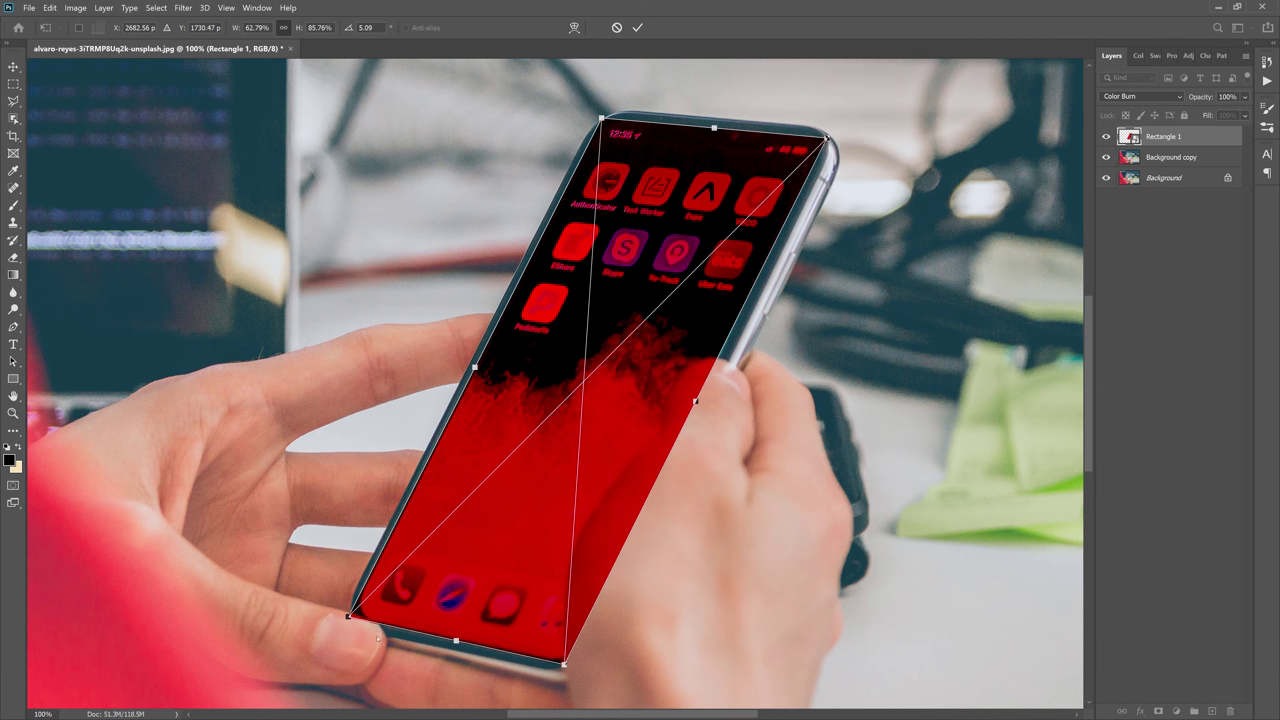
pyautogui.moveTo(348, 620); pyautogui.dragTo(351, 618)
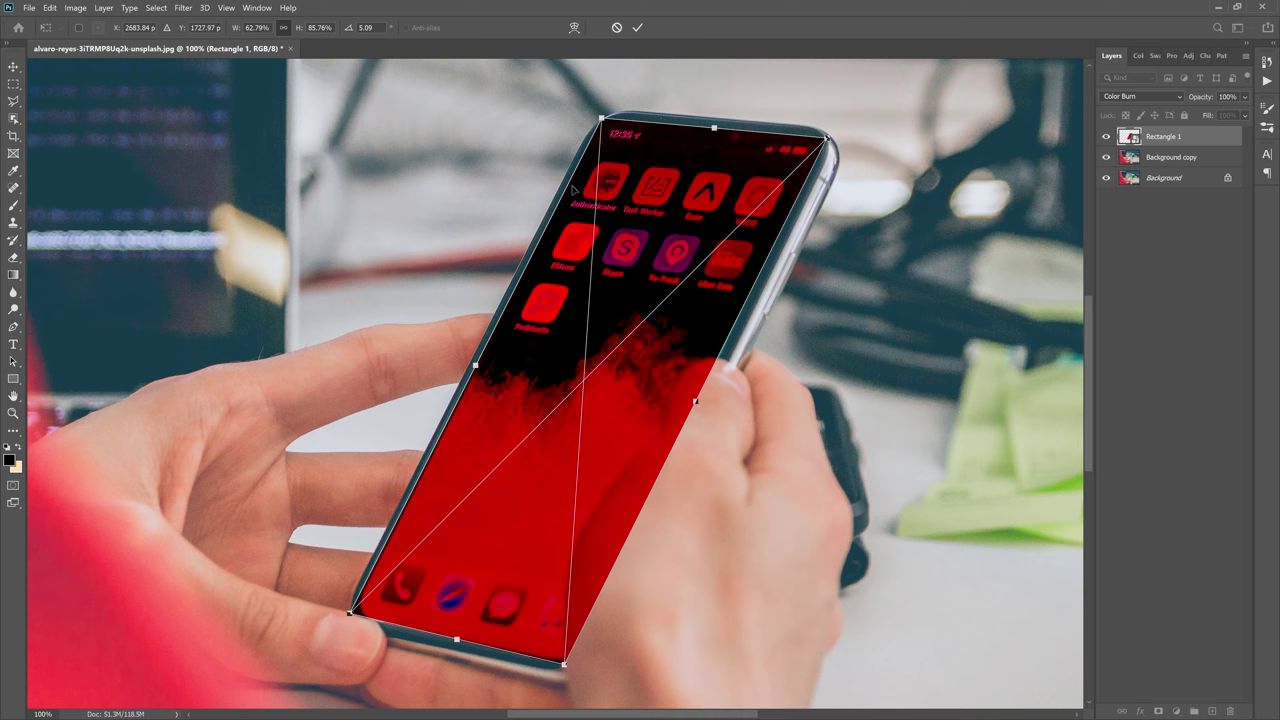
pyautogui.click(638, 27)
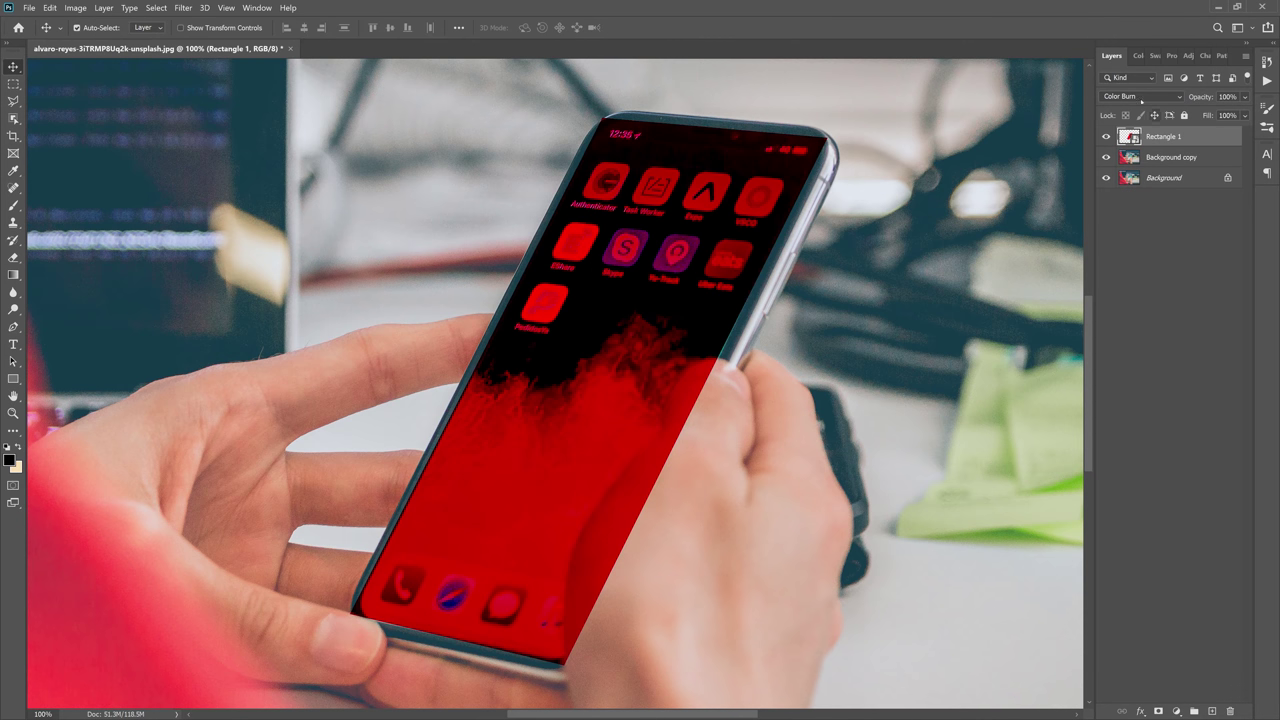
# Step: Return Rectangle 1 to Normal blending and skew its bottom-right corner onto the screen edge
pyautogui.click(1140, 96)
pyautogui.click(1112, 106)
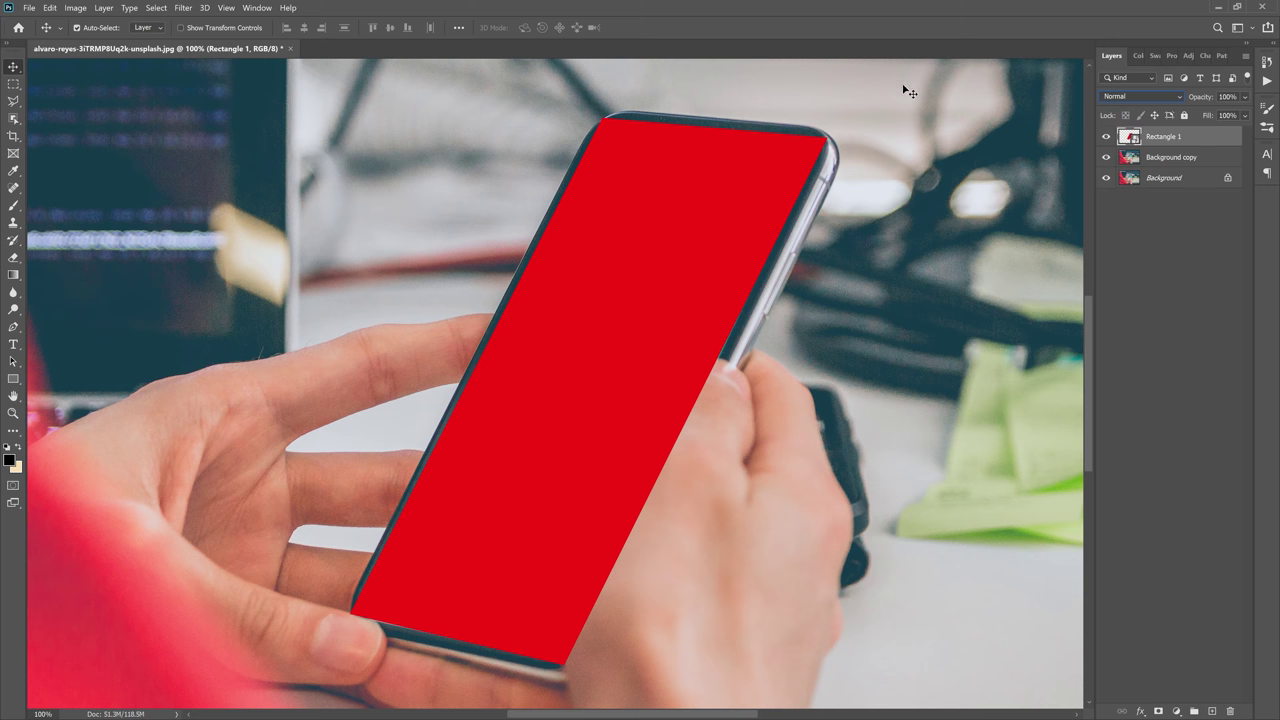
pyautogui.click(49, 8)
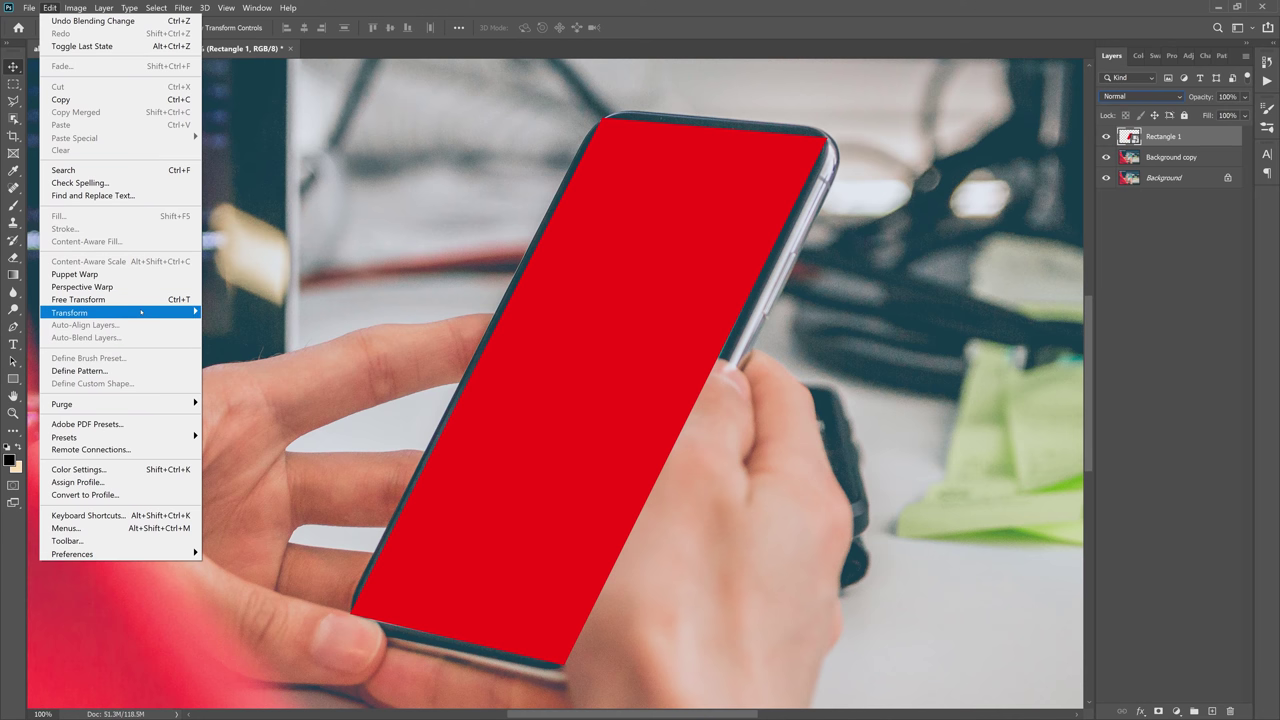
pyautogui.moveTo(150, 312)
pyautogui.click(240, 356)
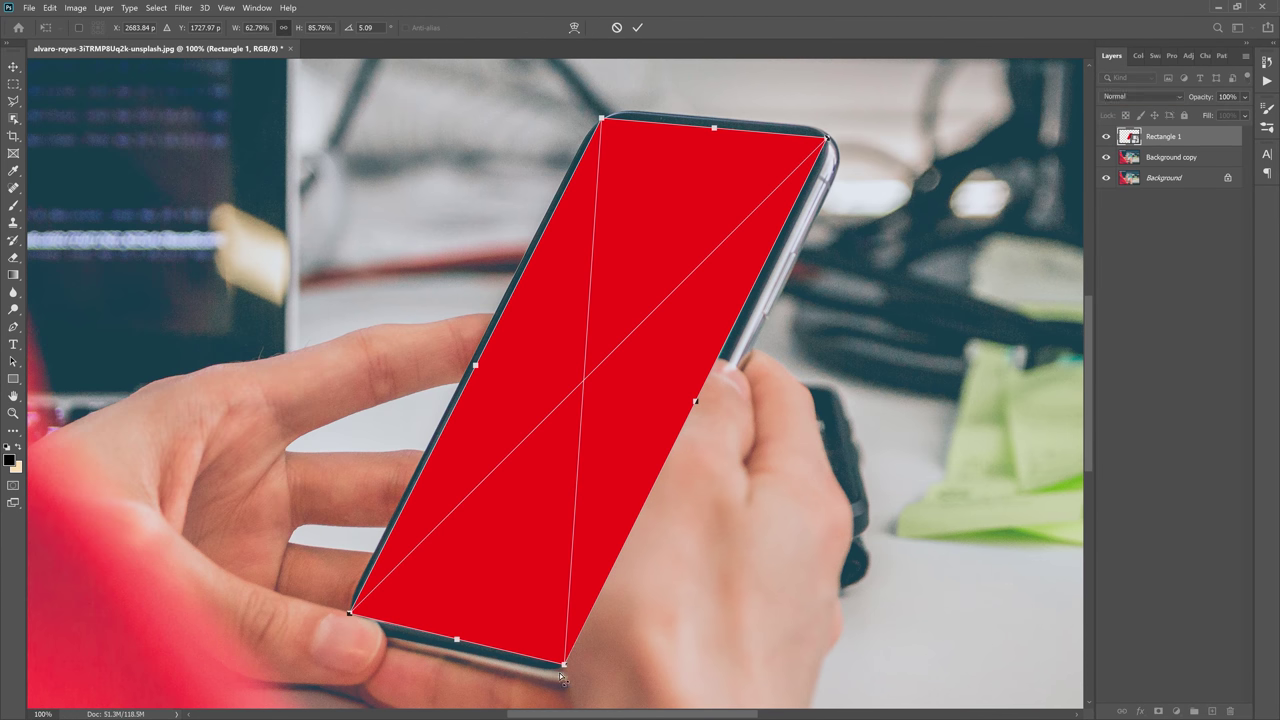
pyautogui.moveTo(568, 668)
pyautogui.mouseDown()
pyautogui.moveTo(573, 654)
pyautogui.moveTo(570, 665)
pyautogui.mouseUp()
pyautogui.press('Return')
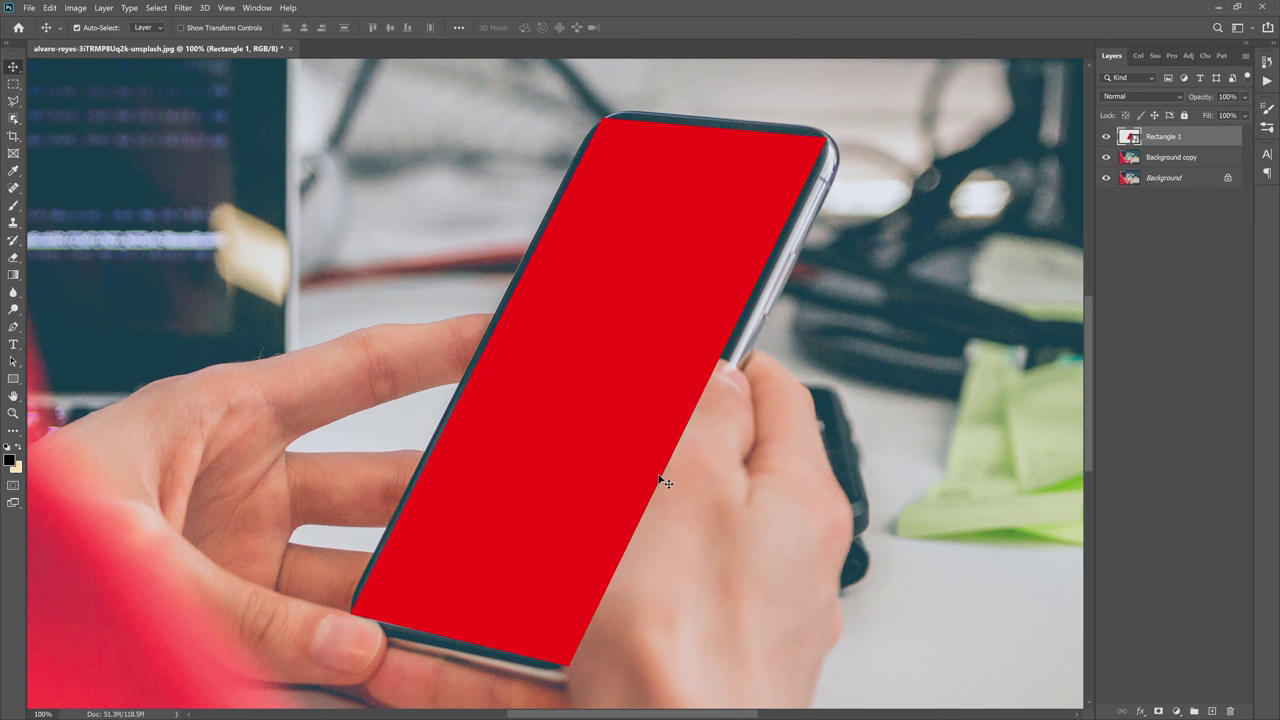
pyautogui.hotkey('ctrl', '-')
pyautogui.hotkey('ctrl', '-')
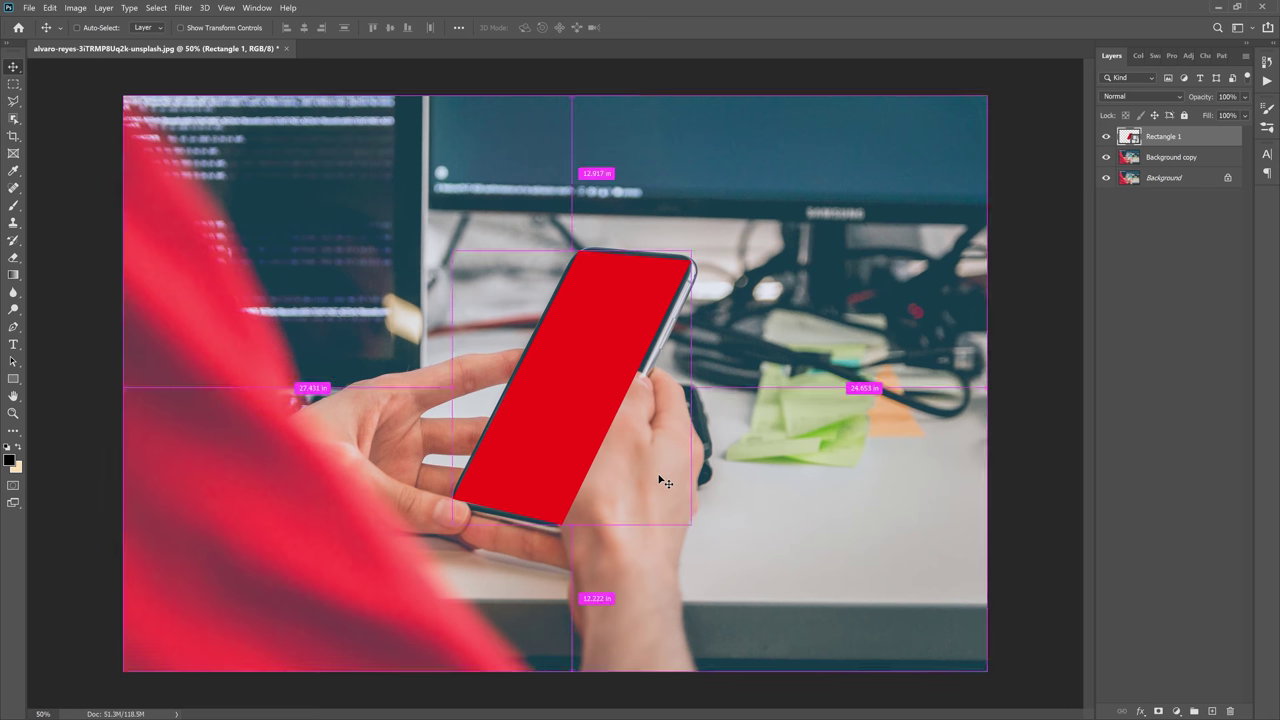
pyautogui.hotkey('ctrl', '+')
pyautogui.press('l')
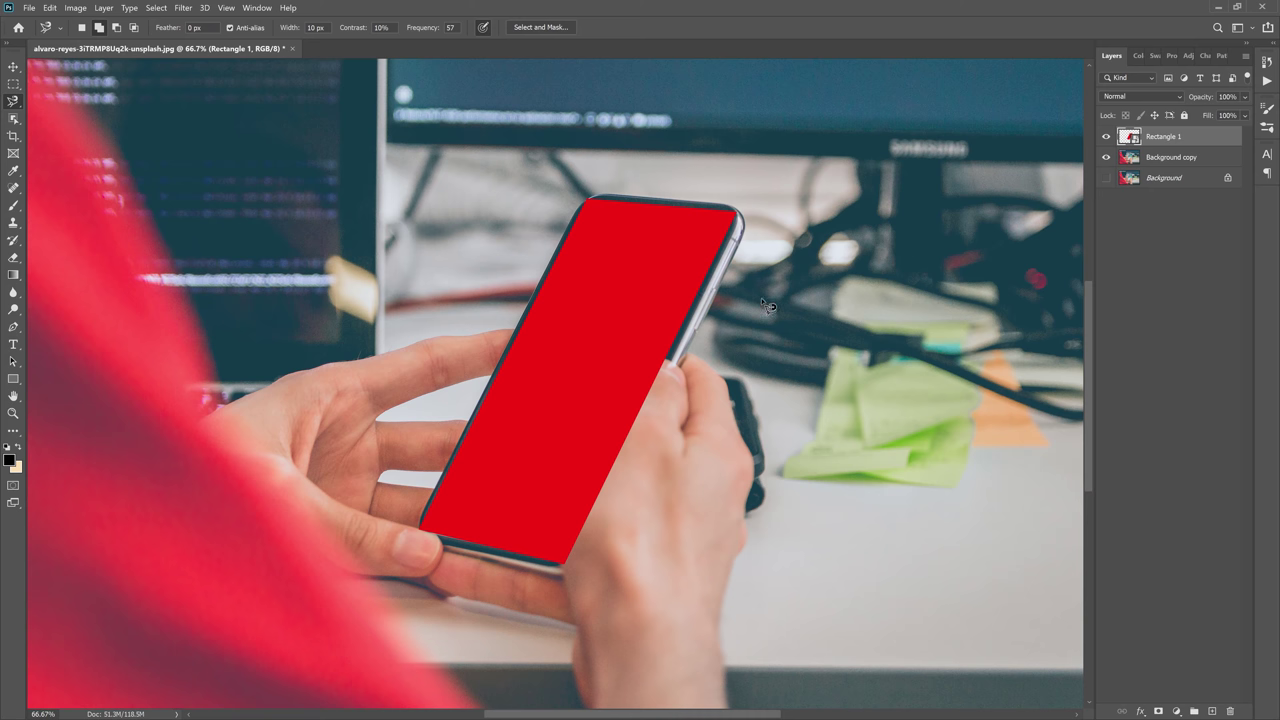
# Step: Duplicate Background copy, move the copy above Rectangle 1, and add a layer mask
pyautogui.click(1164, 160)
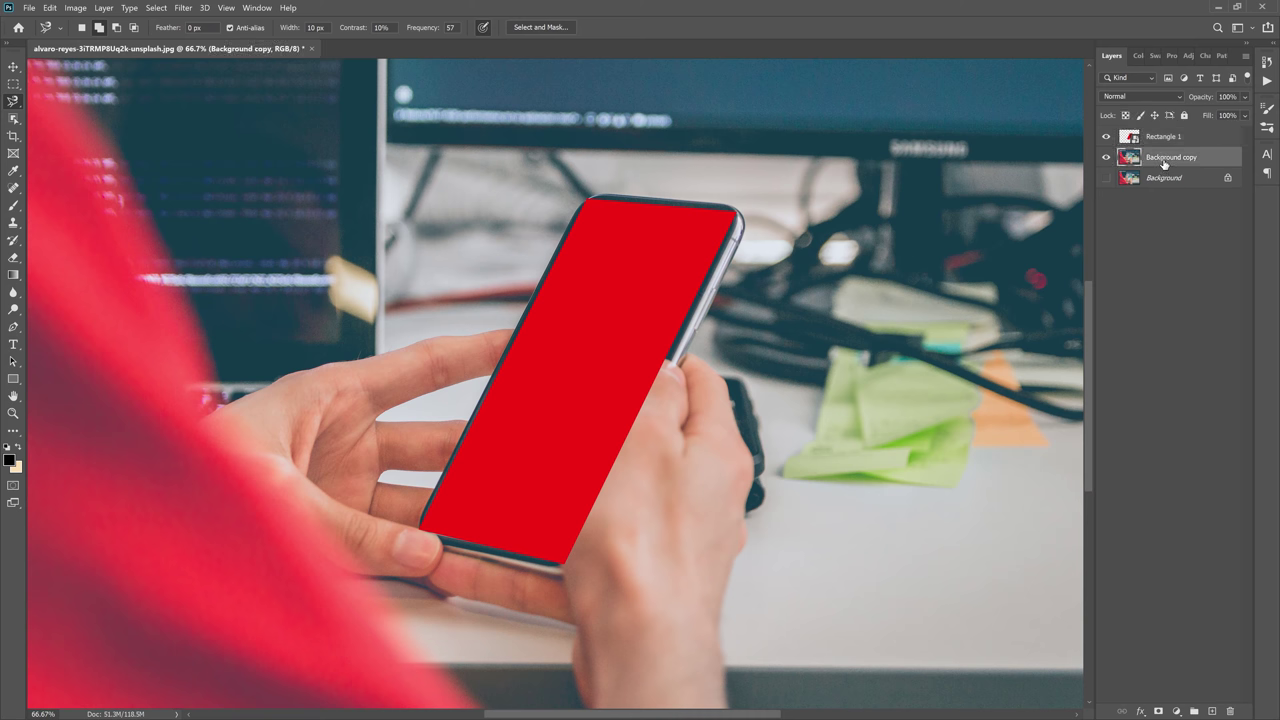
pyautogui.moveTo(1164, 163); pyautogui.dragTo(1212, 711)
pyautogui.moveTo(1178, 158); pyautogui.dragTo(1178, 133)
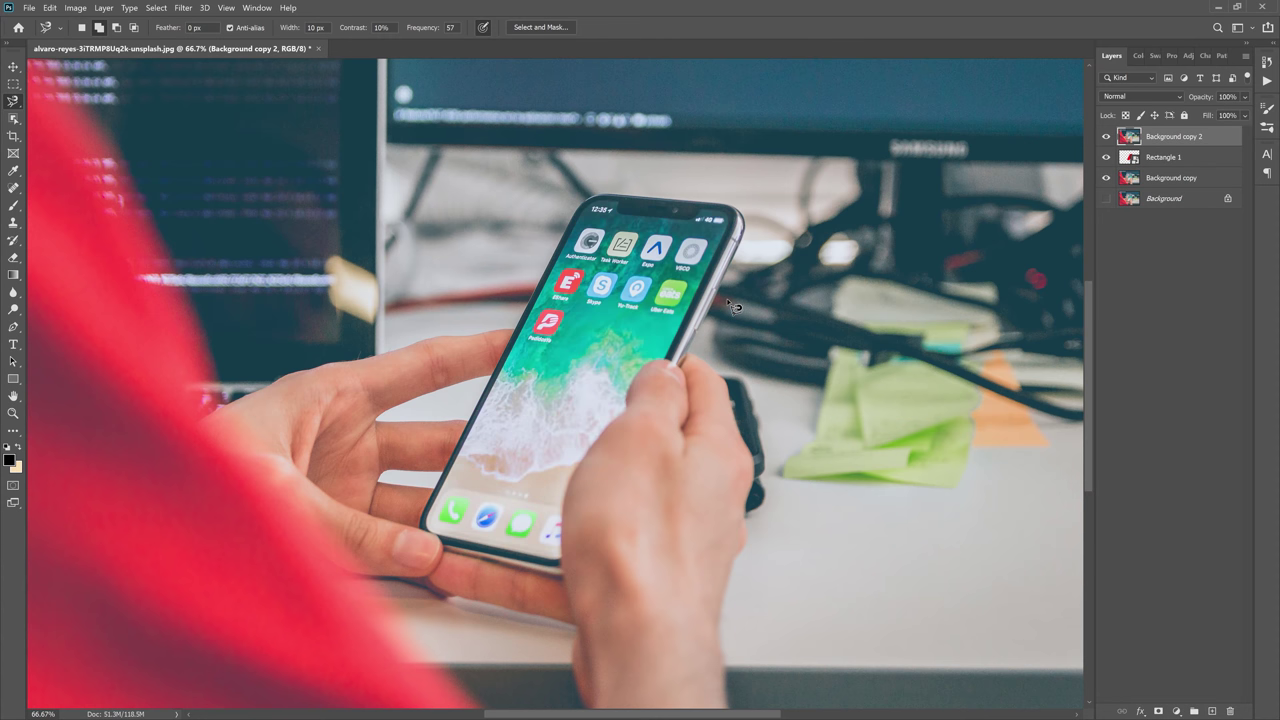
pyautogui.click(1158, 711)
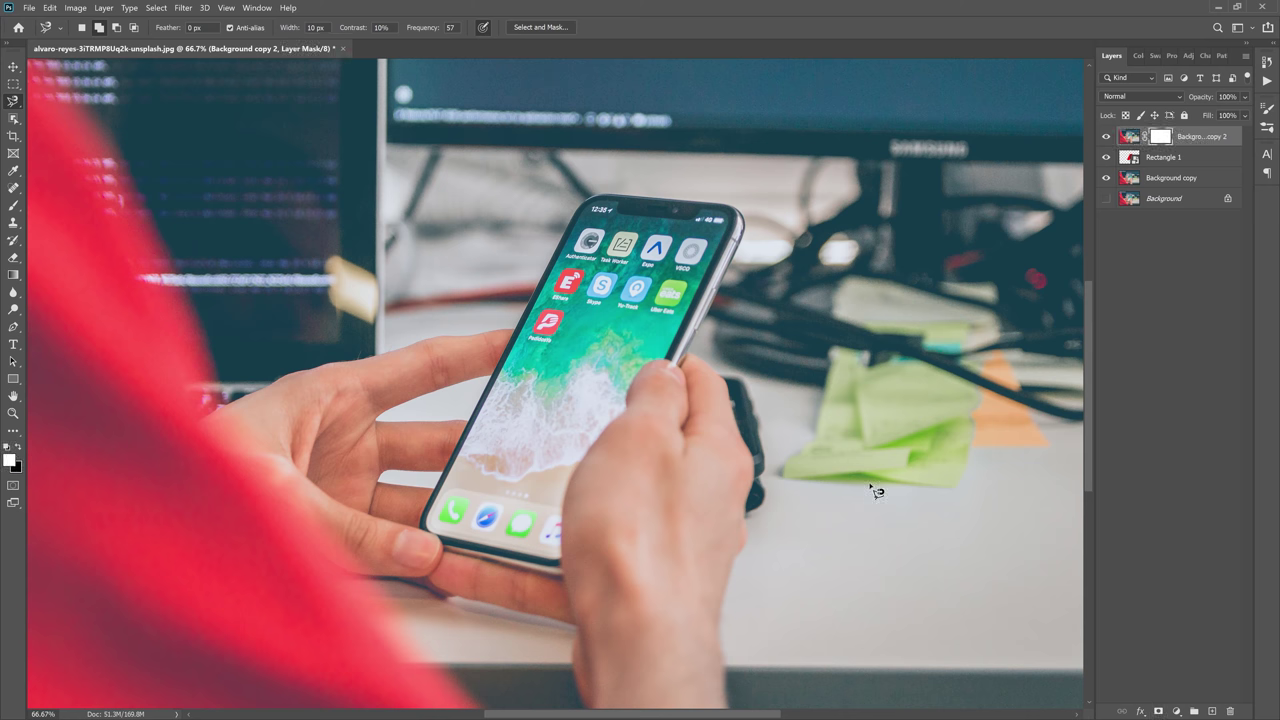
# Step: Set up a soft round brush painting black and dab a test spot on the mask
pyautogui.hotkey('ctrl', '+')
pyautogui.hotkey('ctrl', '+')
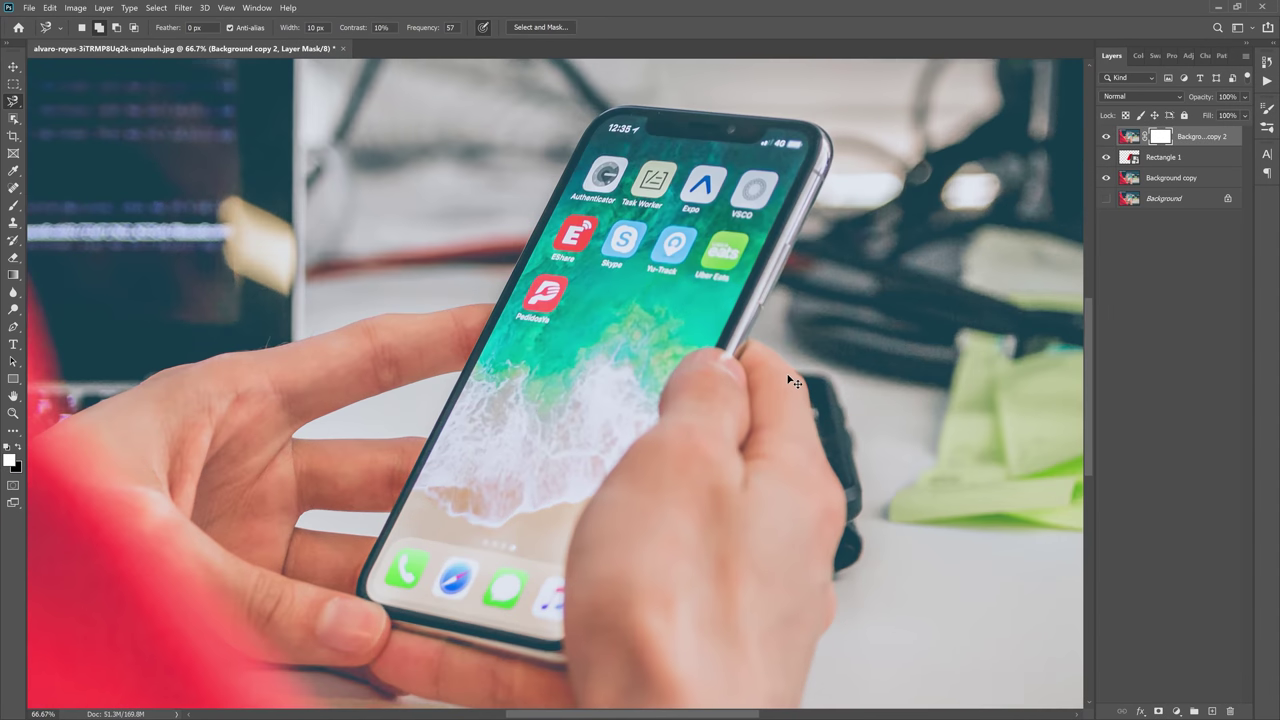
pyautogui.press('b')
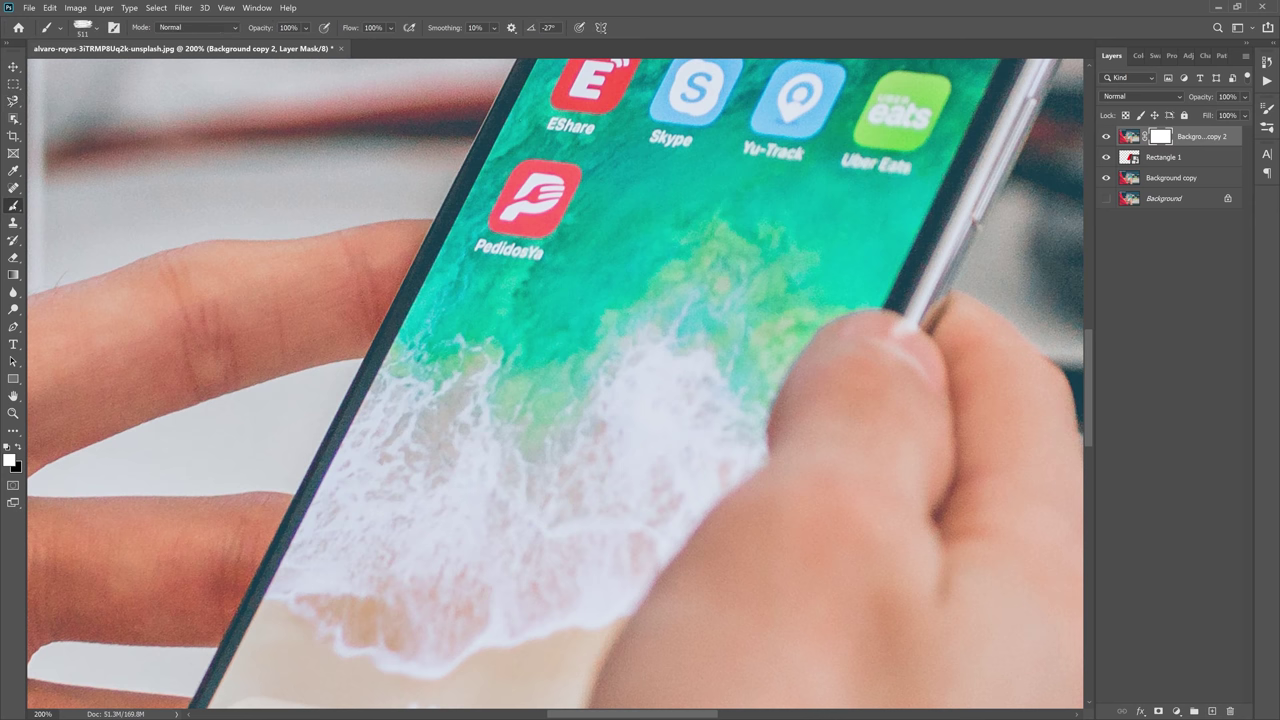
pyautogui.click(80, 27)
pyautogui.click(27, 119)
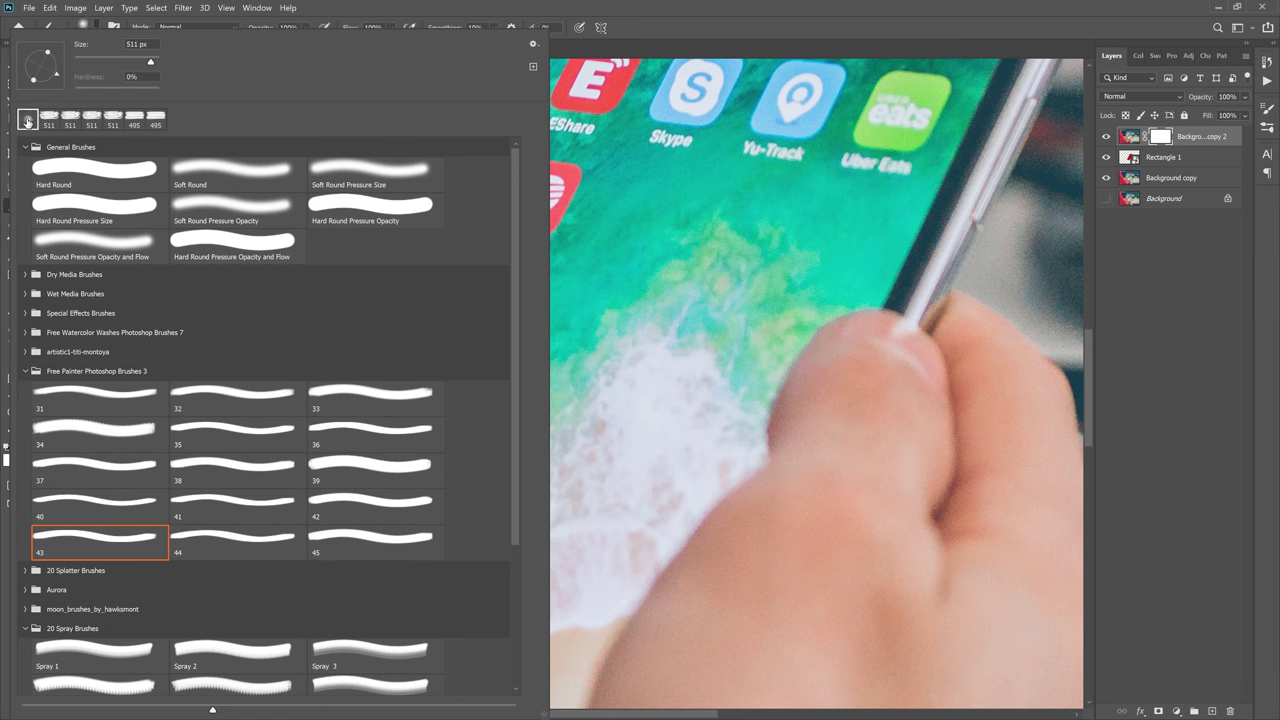
pyautogui.click(637, 35)
pyautogui.press('x')
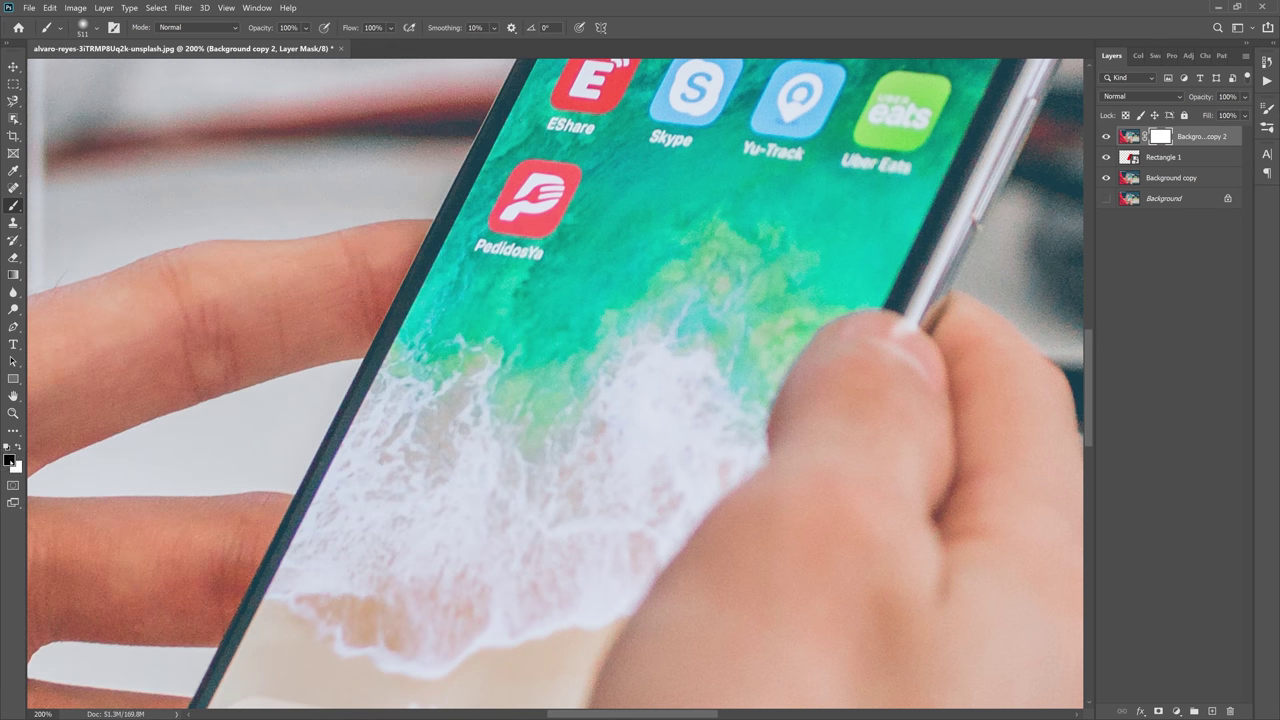
pyautogui.click(624, 283)
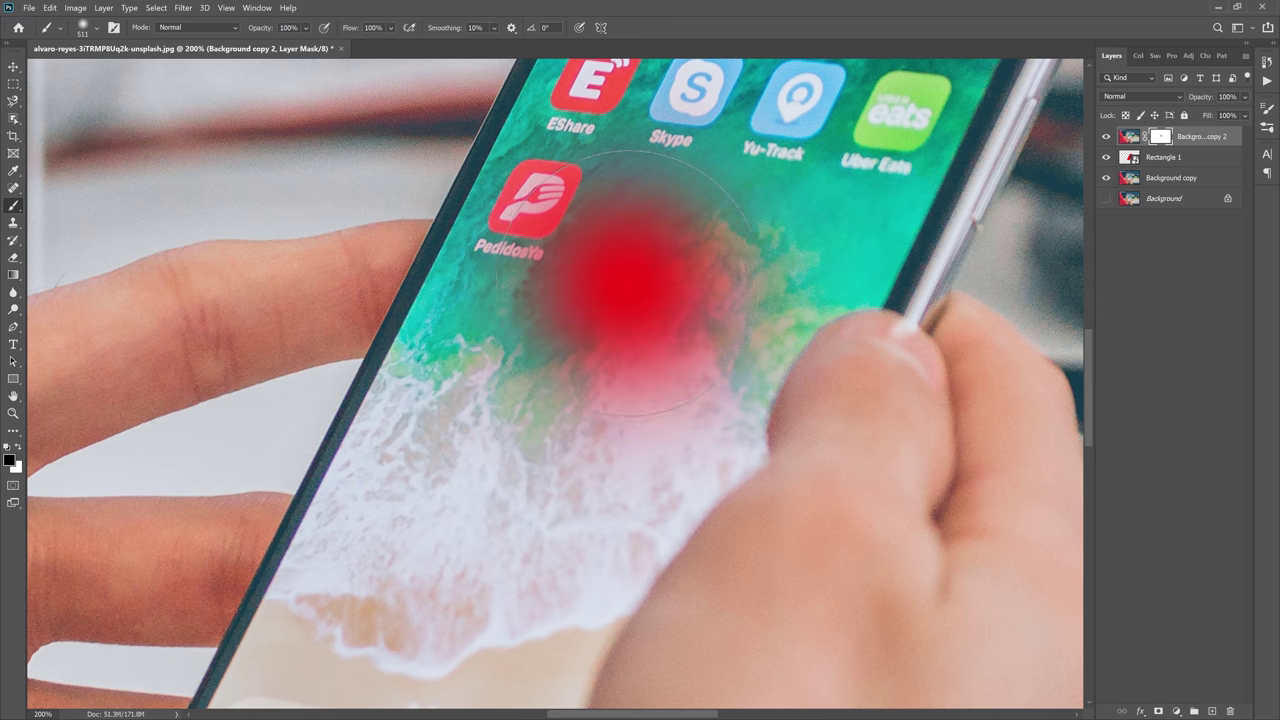
# Step: Hide Rectangle 1 and Background copy, then paint out the phone screen around the thumb and notch
pyautogui.moveTo(1106, 157); pyautogui.dragTo(1108, 183)
pyautogui.moveTo(709, 200)
pyautogui.mouseDown()
pyautogui.moveTo(686, 251)
pyautogui.moveTo(663, 251)
pyautogui.moveTo(683, 222)
pyautogui.mouseUp()
pyautogui.hotkey('ctrl', '-')
pyautogui.hotkey('ctrl', '-')
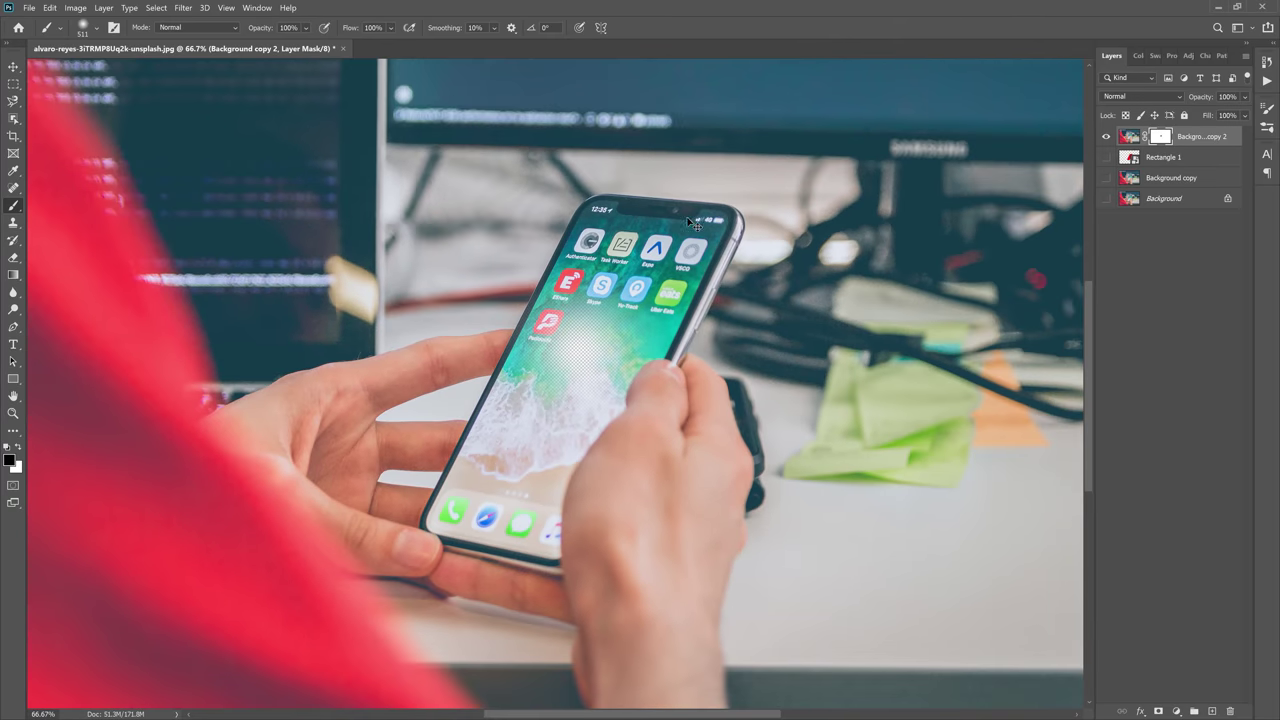
pyautogui.hotkey('ctrl', '+')
pyautogui.hotkey('ctrl', '+')
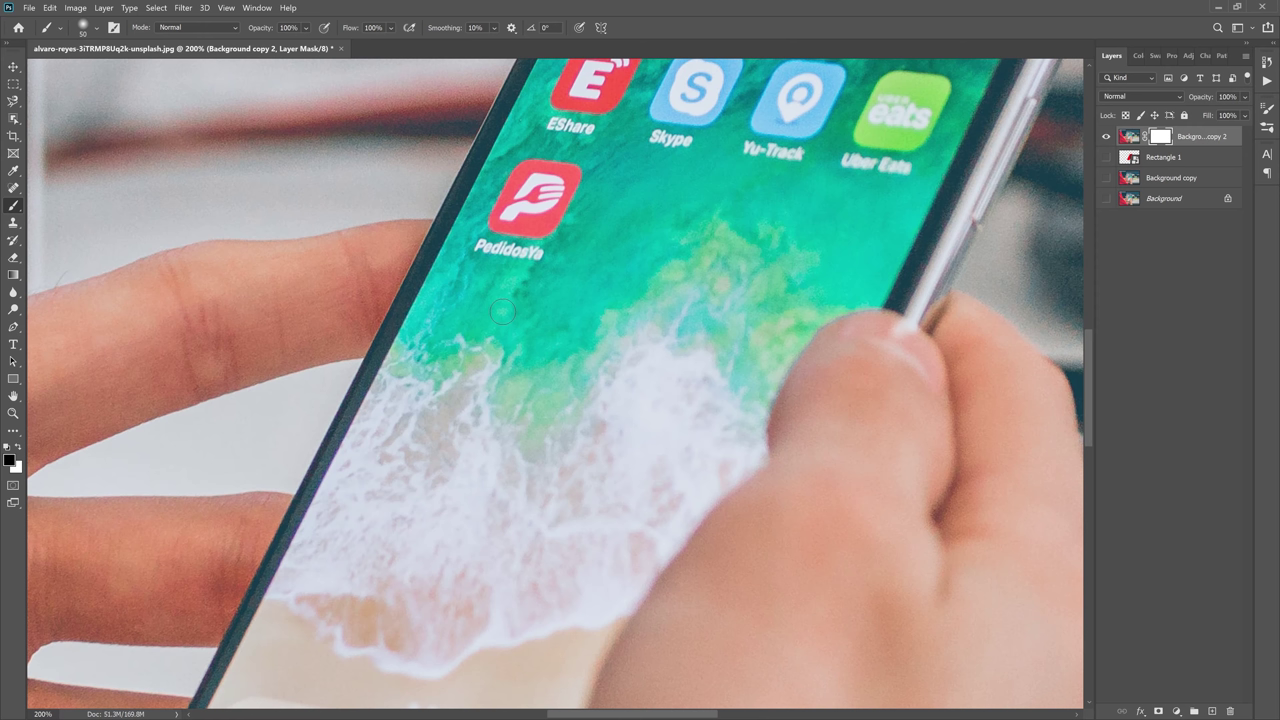
pyautogui.hotkey('ctrl', '-')
pyautogui.hotkey('ctrl', '-')
pyautogui.hotkey('ctrl', '+')
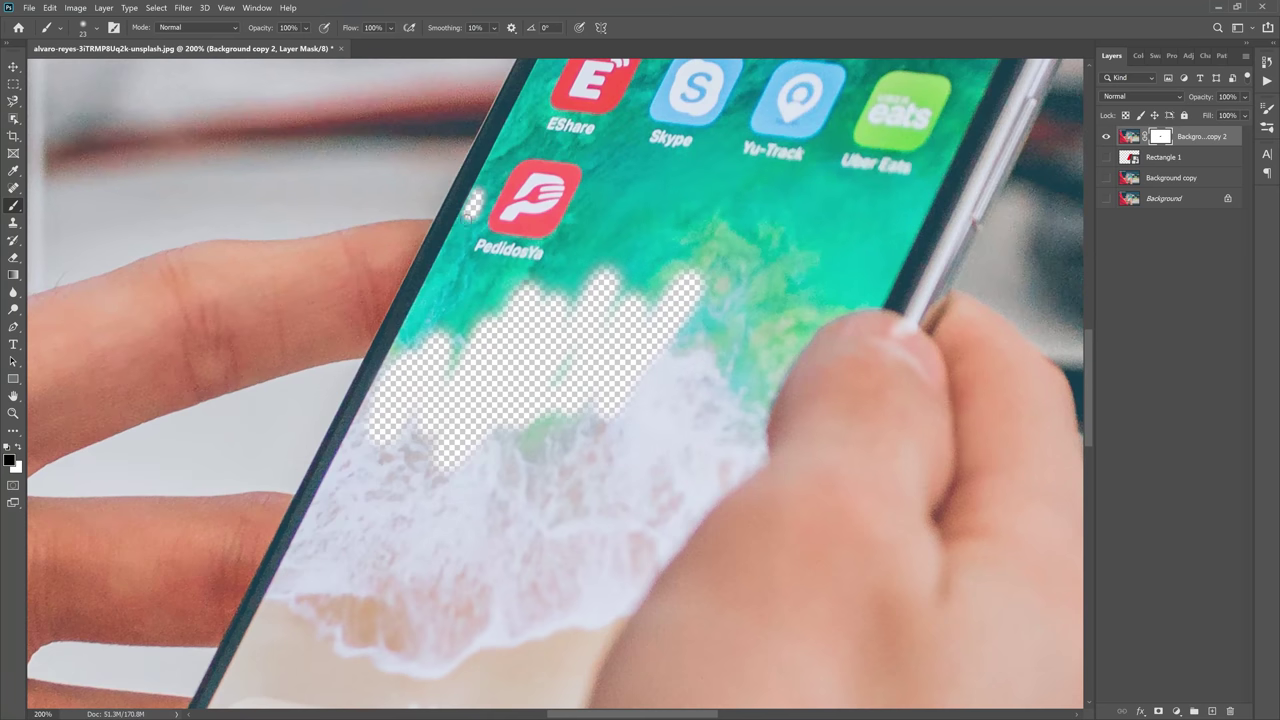
pyautogui.moveTo(880, 287); pyautogui.dragTo(760, 461)
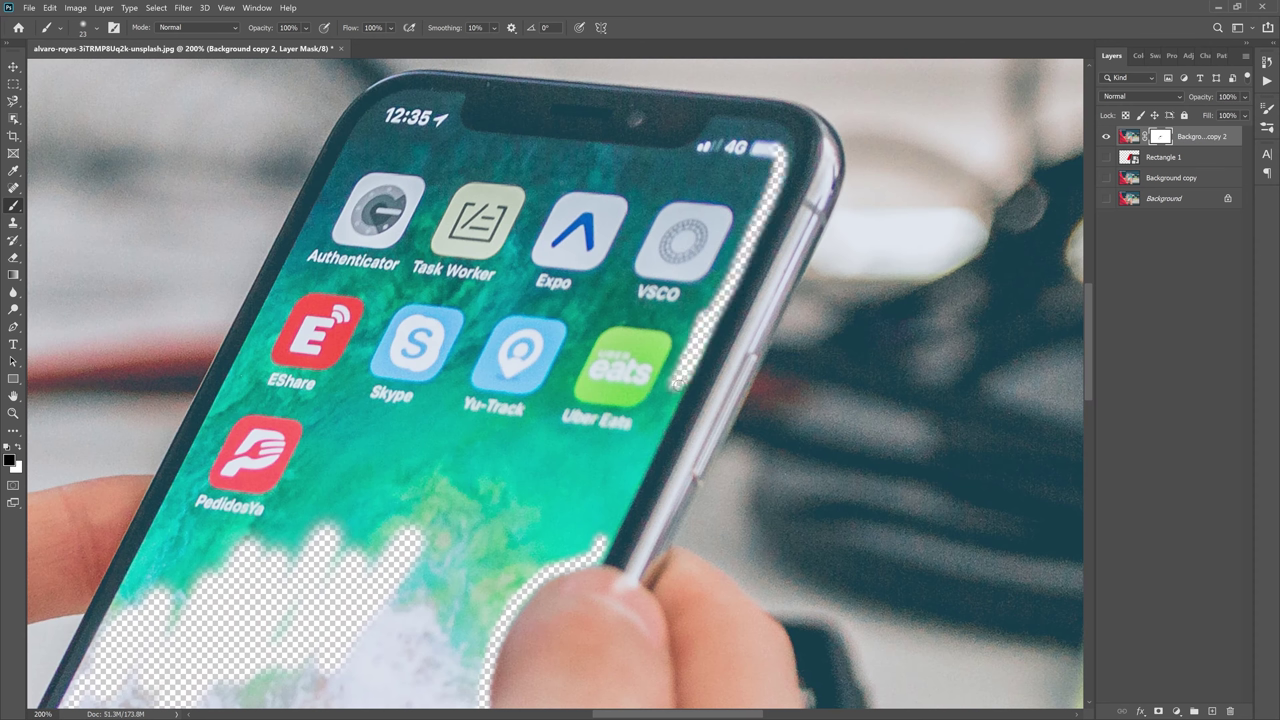
pyautogui.moveTo(690, 380); pyautogui.dragTo(598, 556)
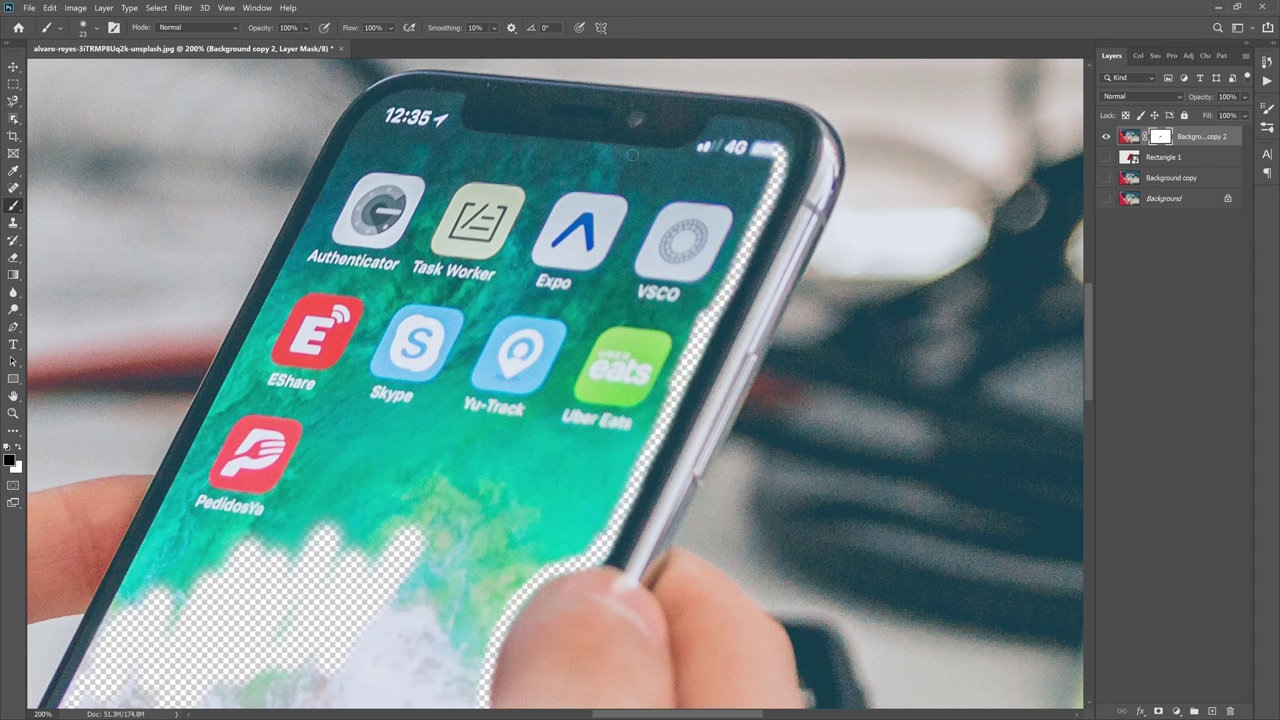
pyautogui.moveTo(632, 156)
pyautogui.mouseDown()
pyautogui.moveTo(785, 150)
pyautogui.moveTo(455, 115)
pyautogui.moveTo(700, 158)
pyautogui.moveTo(520, 155)
pyautogui.mouseUp()
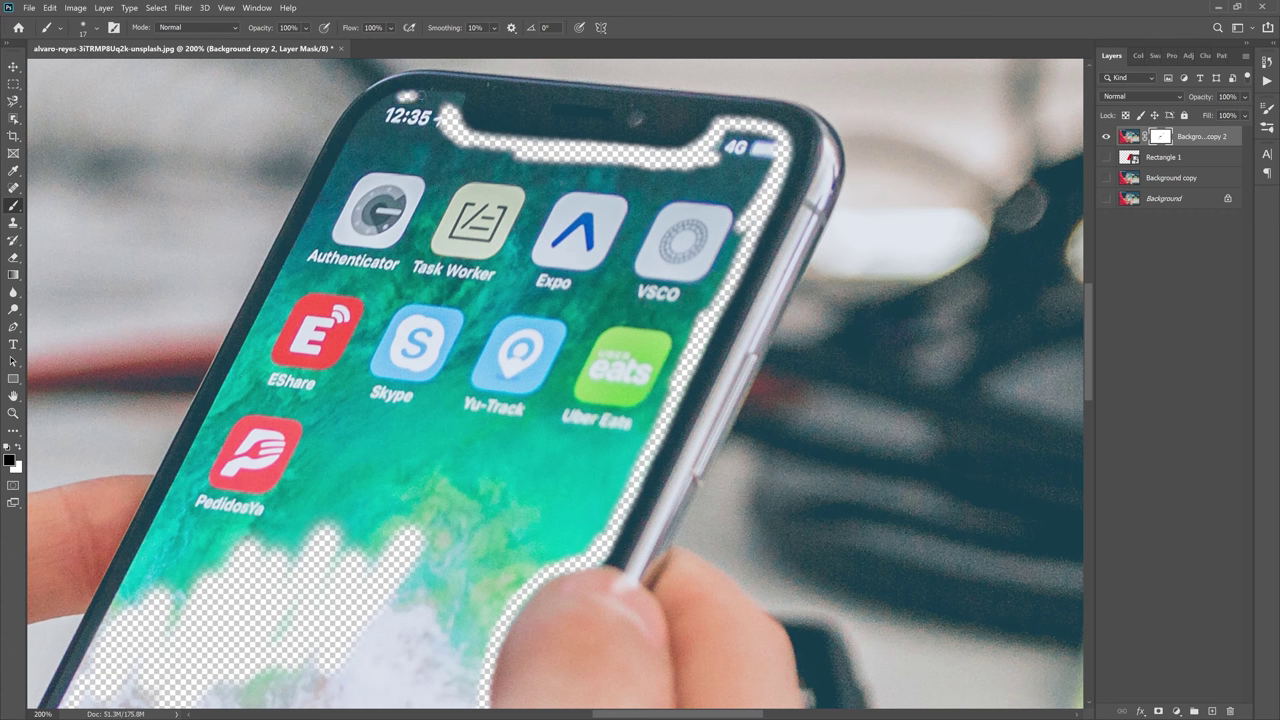
pyautogui.moveTo(430, 105); pyautogui.dragTo(368, 470)
pyautogui.moveTo(740, 180)
pyautogui.mouseDown()
pyautogui.moveTo(600, 250)
pyautogui.moveTo(350, 300)
pyautogui.moveTo(300, 550)
pyautogui.moveTo(480, 500)
pyautogui.mouseUp()
# Step: Start a Polygonal Lasso selection down the phone screen's right edge
pyautogui.click(13, 101)
pyautogui.hotkey('shift', 'l')
pyautogui.click(774, 216)
pyautogui.click(500, 270)
pyautogui.click(457, 420)
pyautogui.click(528, 545)
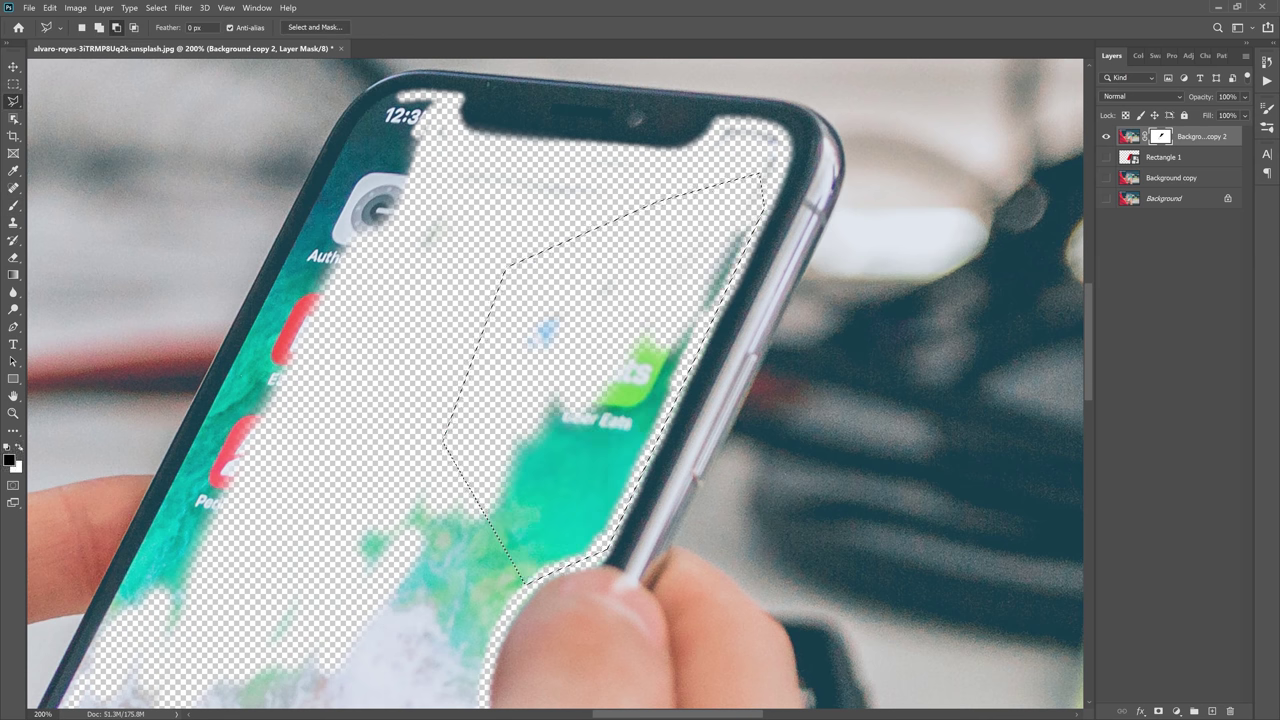
pyautogui.moveTo(528, 545); pyautogui.dragTo(810, 130)
pyautogui.scroll(-5, 223, 300)
pyautogui.scroll(12, 223, 300)
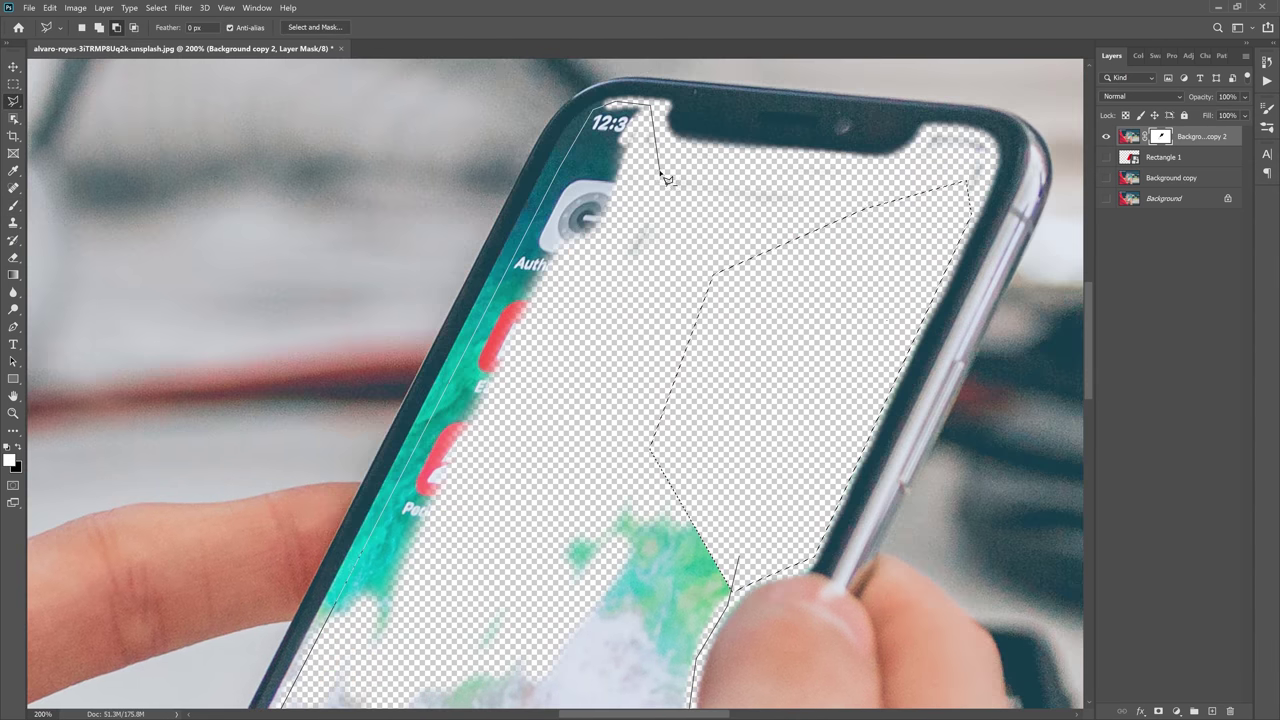
pyautogui.scroll(-6, 578, 469)
pyautogui.scroll(8, 578, 469)
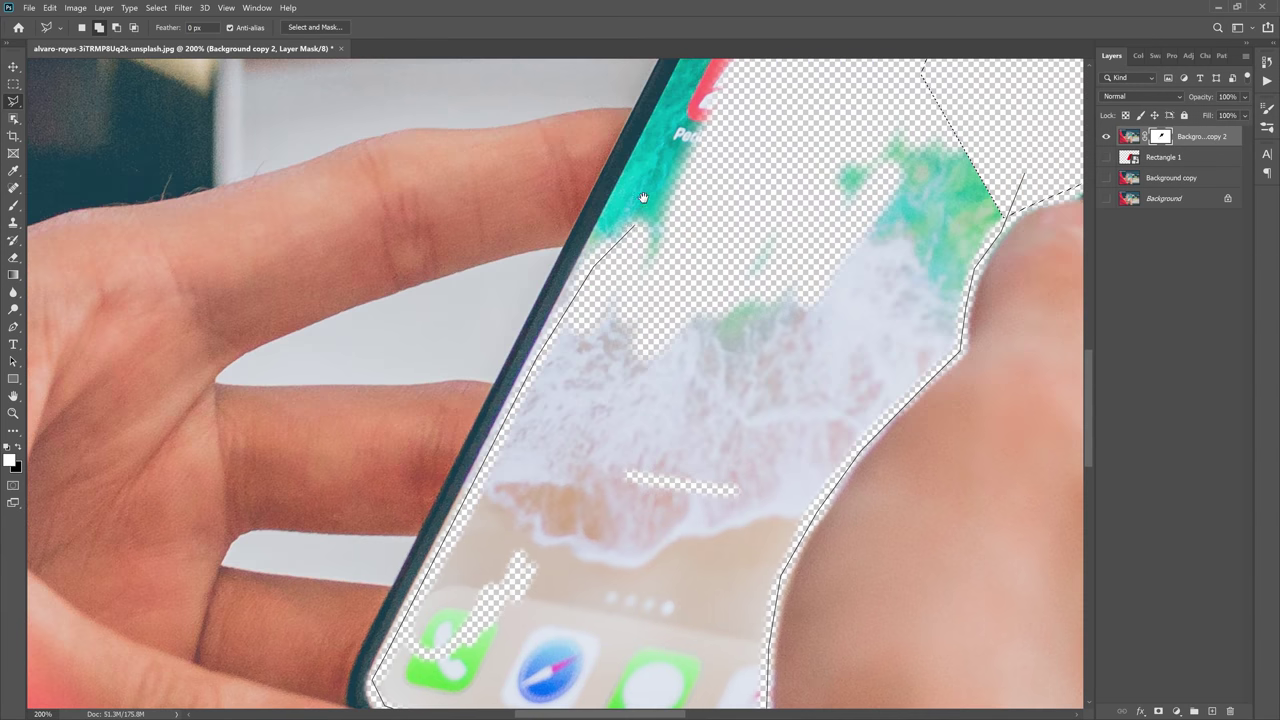
pyautogui.hscroll(-3, 578, 469)
pyautogui.scroll(1, 578, 469)
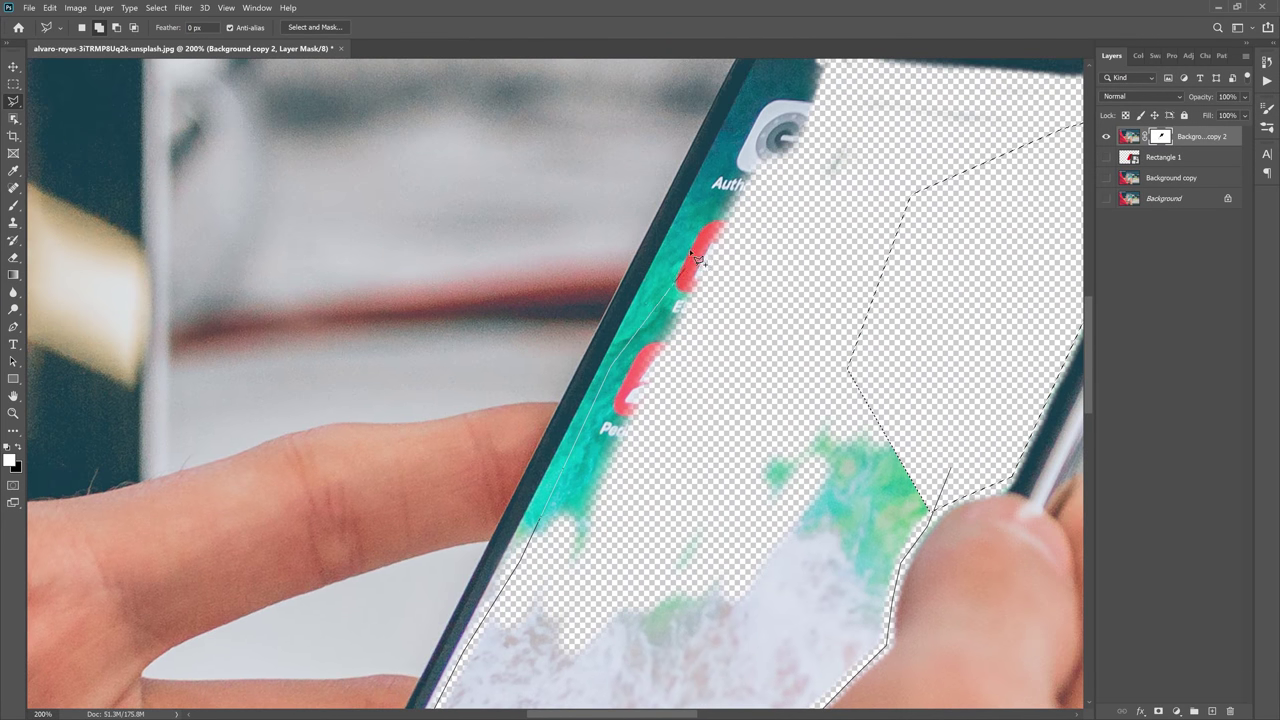
pyautogui.scroll(3, 718, 258)
pyautogui.scroll(3, 718, 258)
pyautogui.hscroll(1, 718, 258)
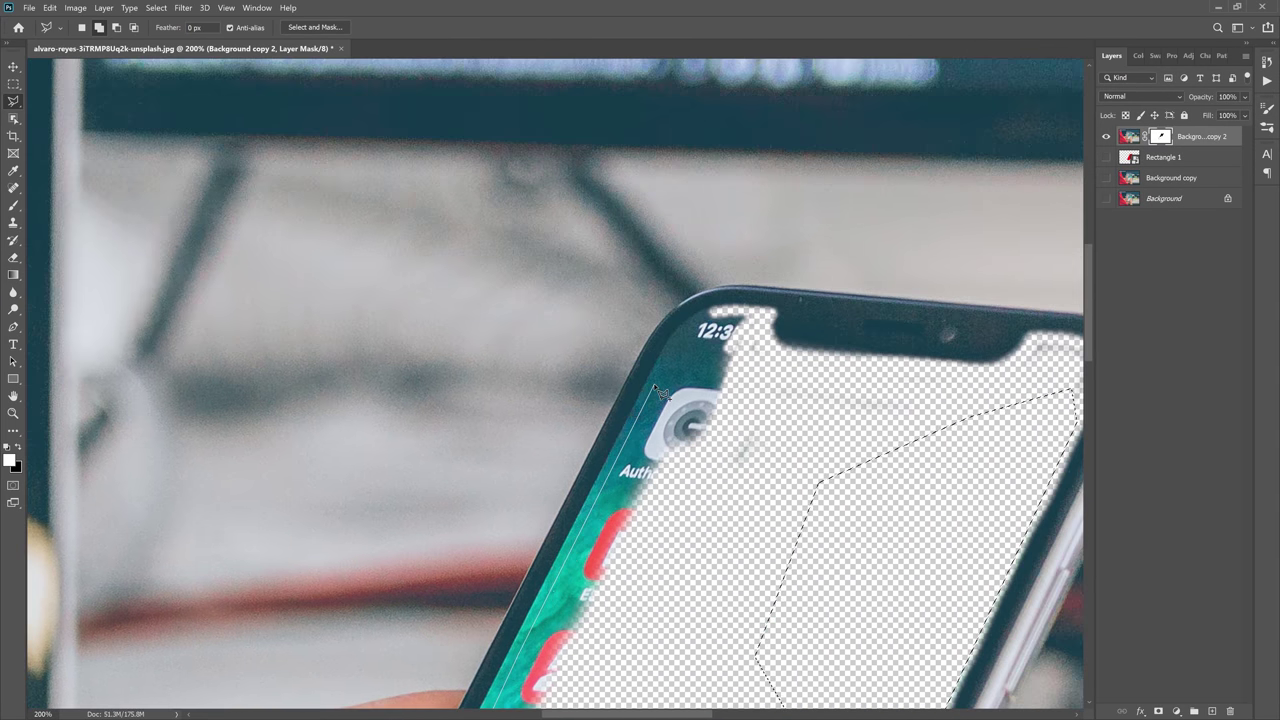
# Step: Close the selection around the whole screen, delete it from the mask, and deselect
pyautogui.click(700, 313)
pyautogui.click(748, 308)
pyautogui.click(767, 347)
pyautogui.doubleClick(952, 423)
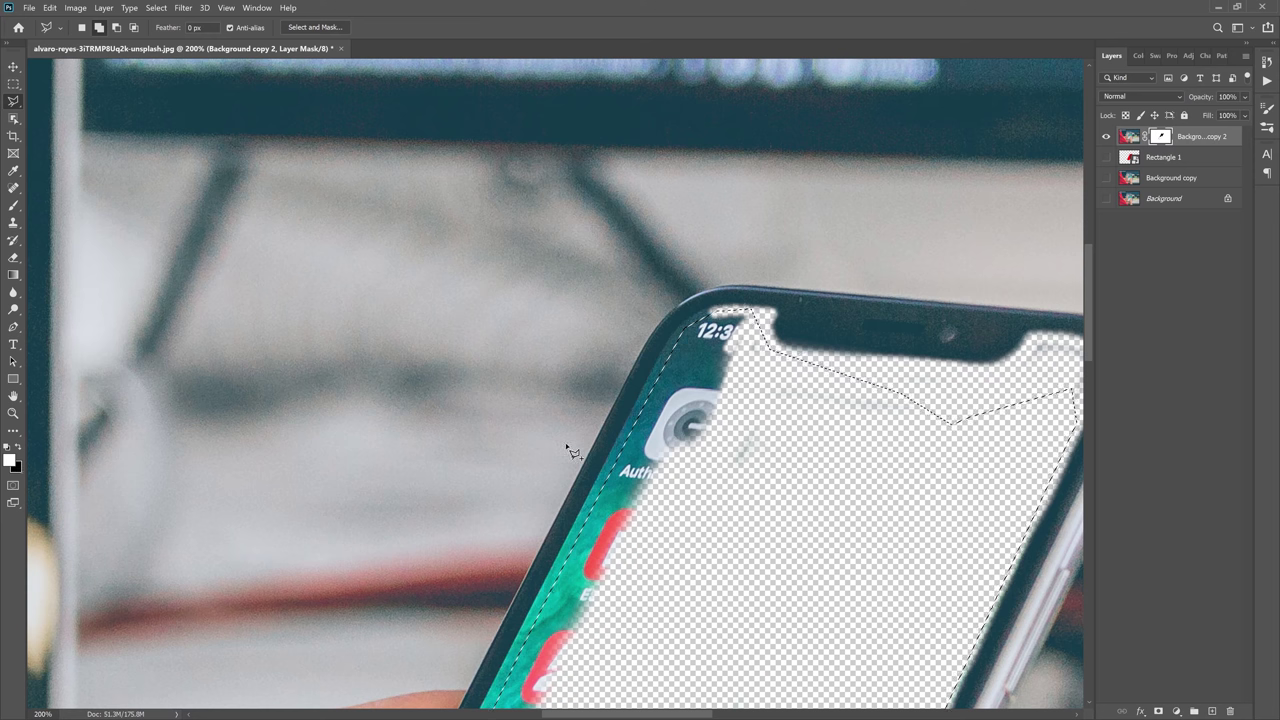
pyautogui.press('Delete')
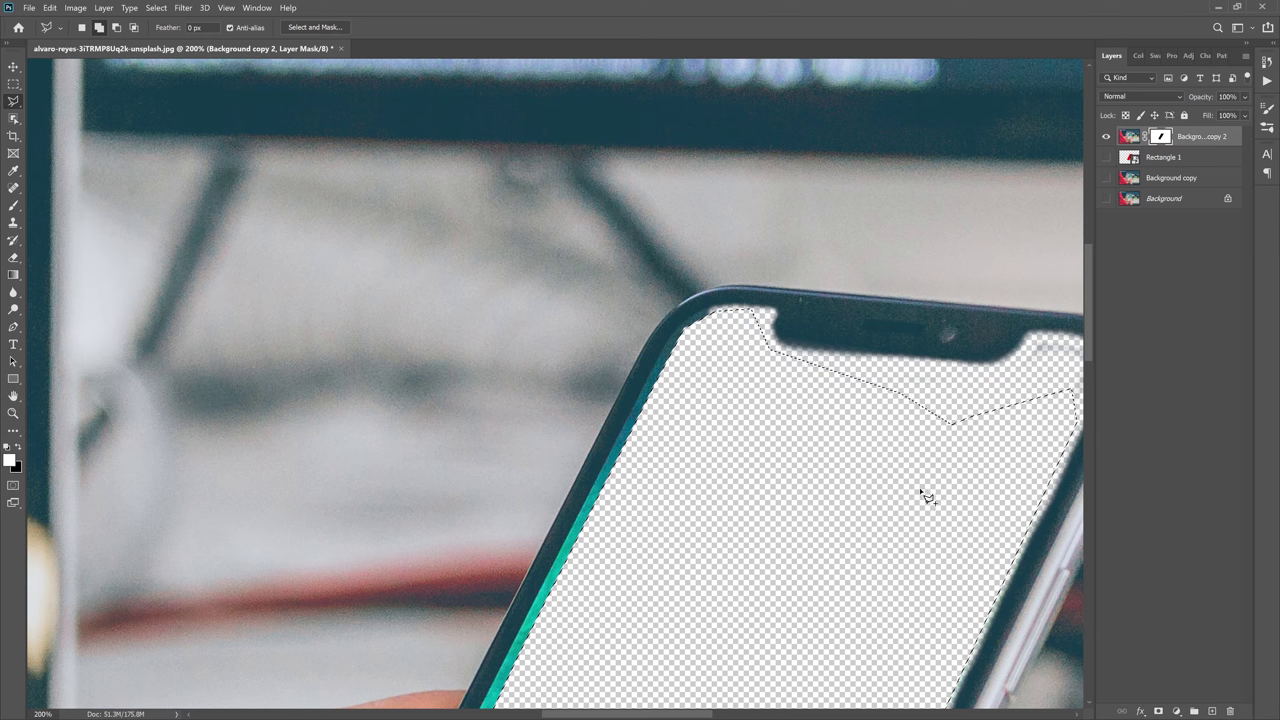
pyautogui.hotkey('ctrl', 'd')
# Step: Brush black along the screen's inner left edge on the mask
pyautogui.moveTo(916, 492)
pyautogui.mouseDown()
pyautogui.moveTo(797, 74)
pyautogui.moveTo(746, 211)
pyautogui.moveTo(663, 349)
pyautogui.mouseUp()
pyautogui.press('b')
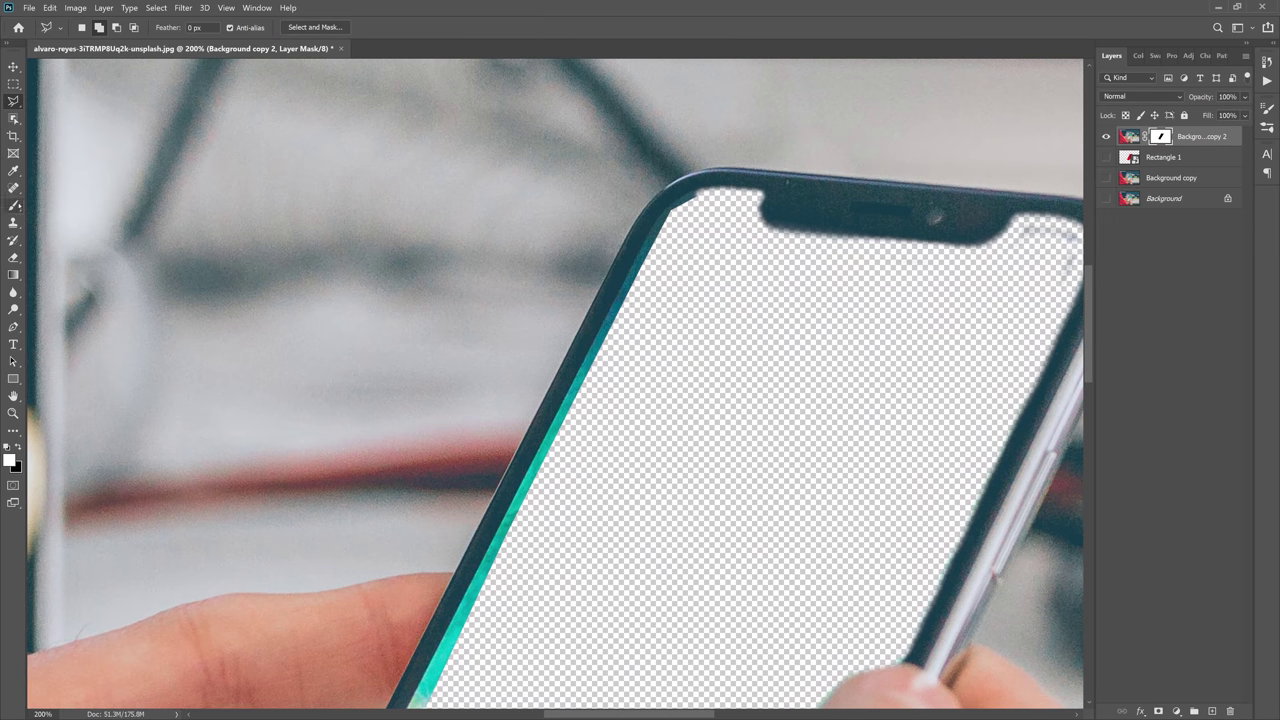
pyautogui.press('x')
pyautogui.moveTo(690, 198); pyautogui.dragTo(445, 690)
# Step: Lasso the leftover sliver along the screen's left inner edge and fill it on the mask
pyautogui.press('l')
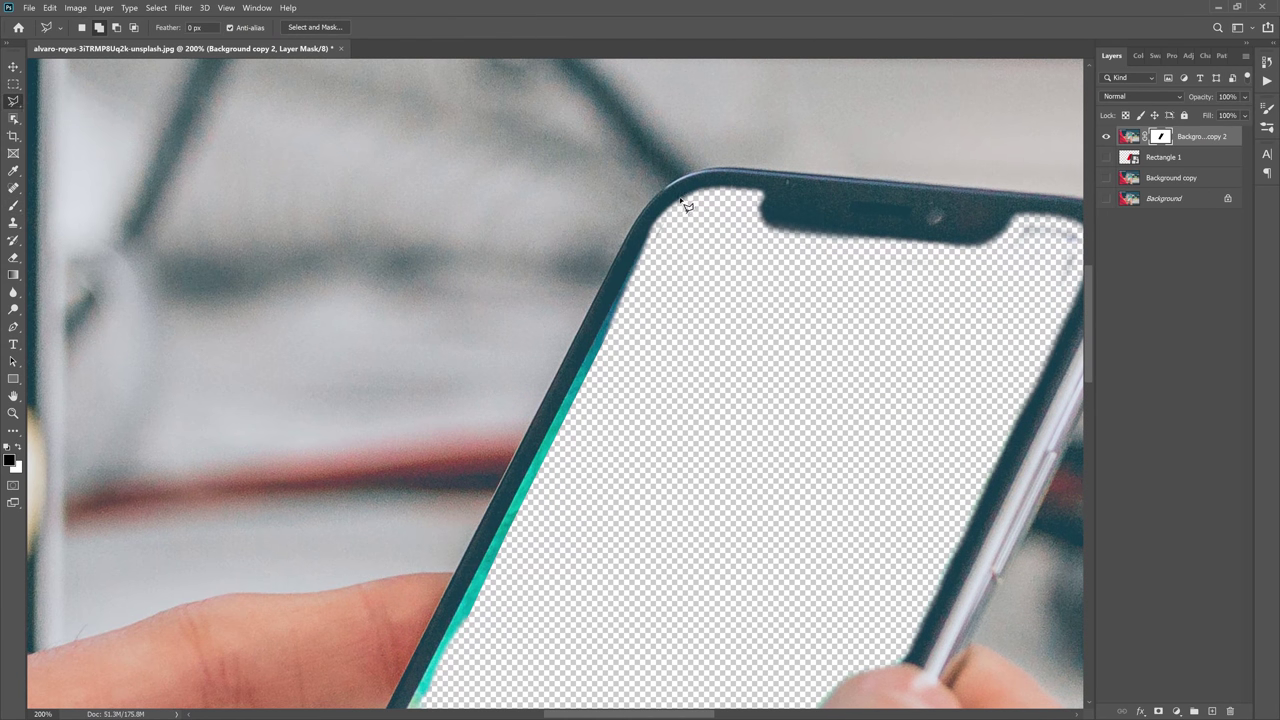
pyautogui.scroll(-1, 645, 250)
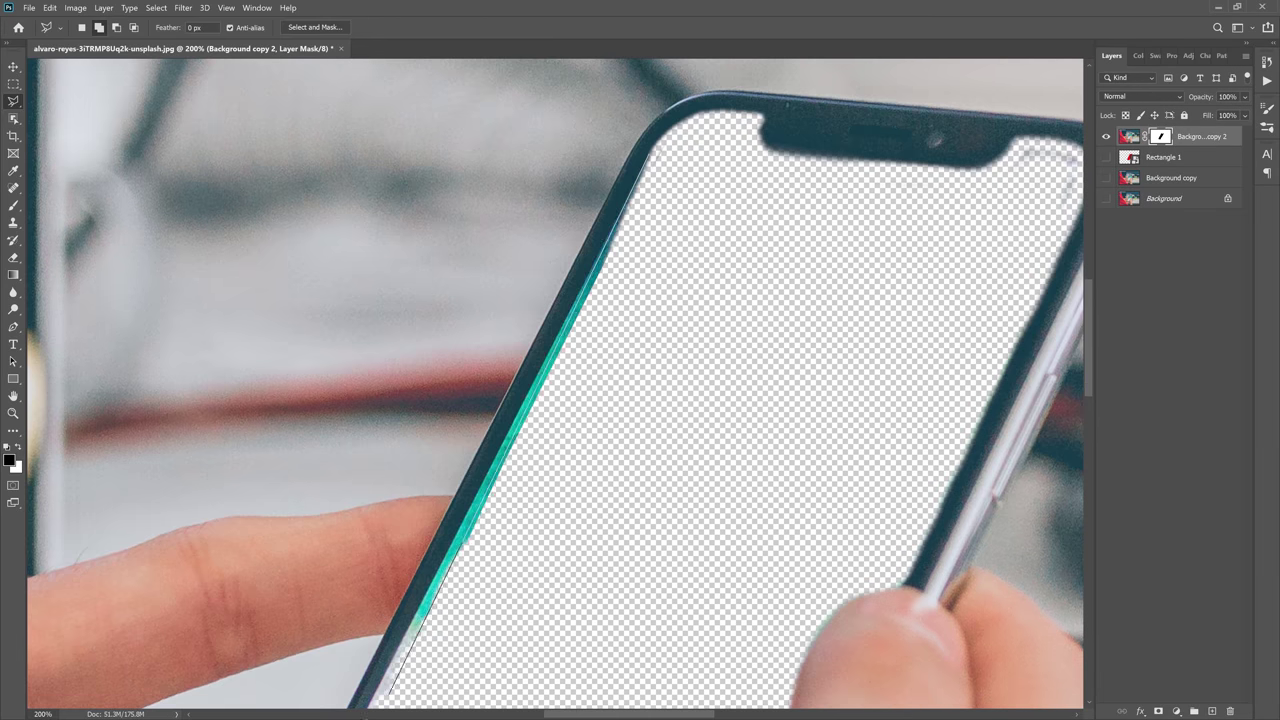
pyautogui.scroll(-1, 460, 480)
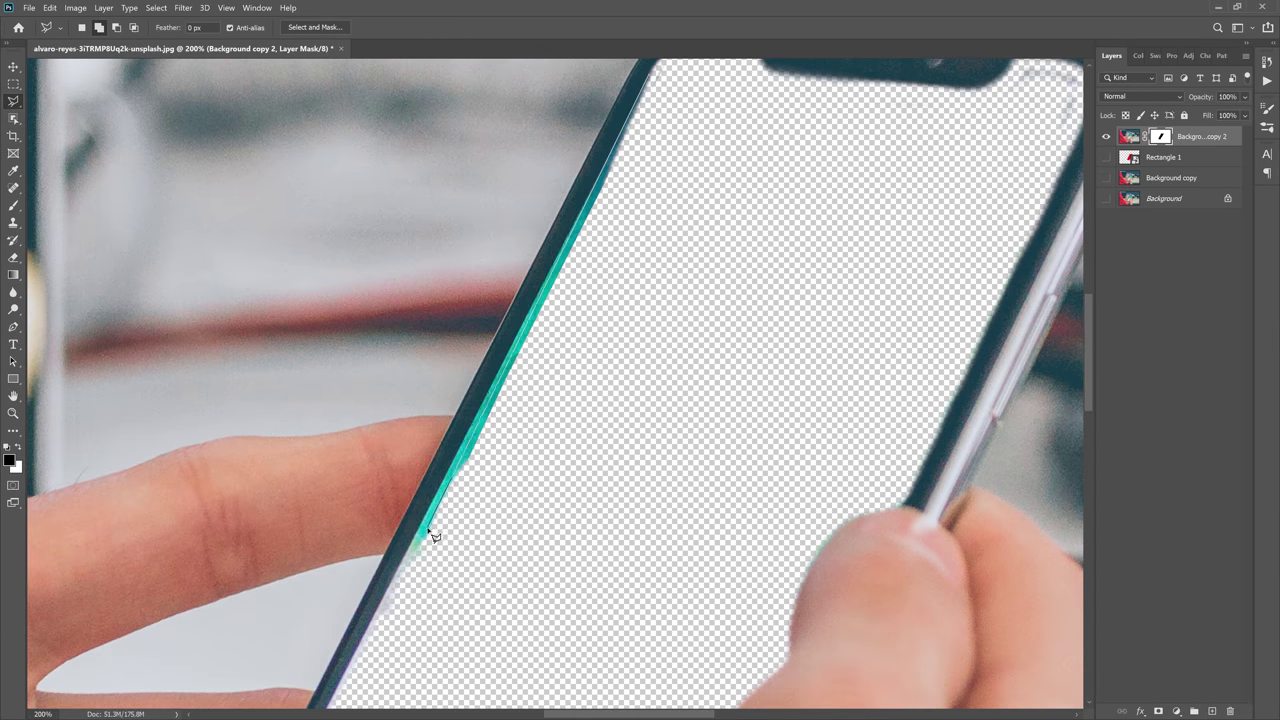
pyautogui.click(392, 586)
pyautogui.click(460, 614)
pyautogui.click(620, 462)
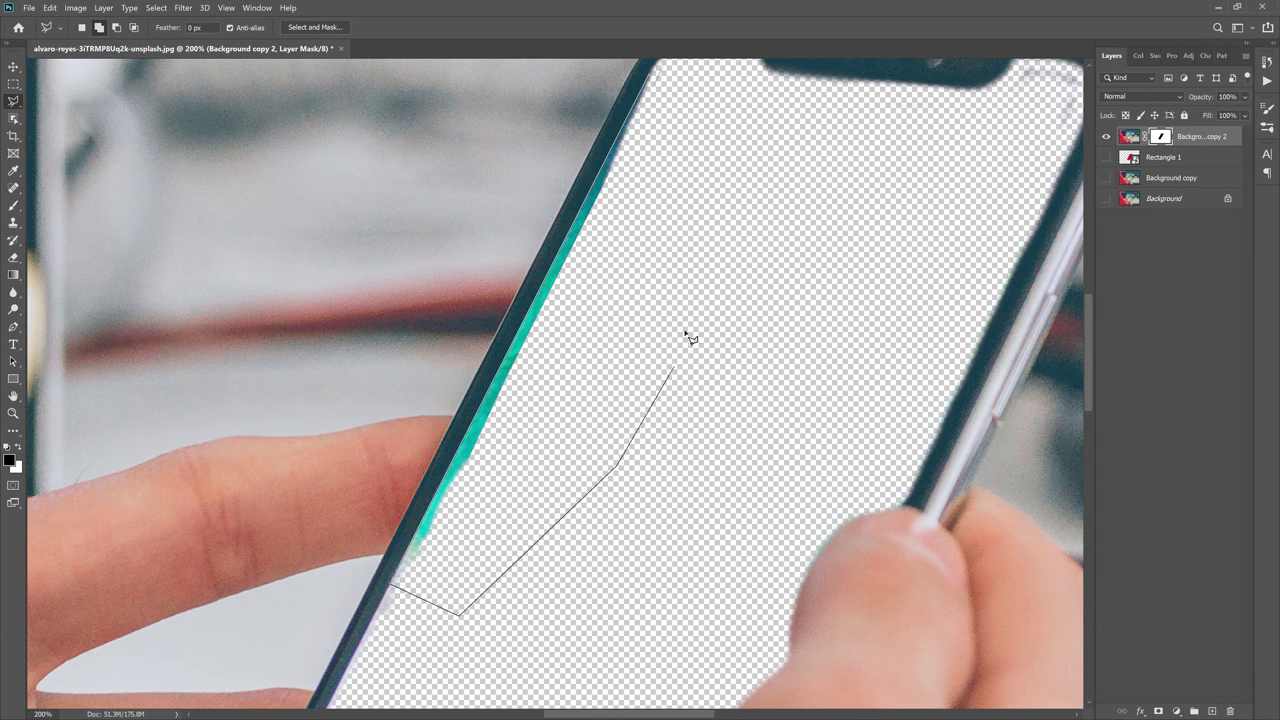
pyautogui.click(735, 180)
pyautogui.click(710, 92)
pyautogui.doubleClick(655, 75)
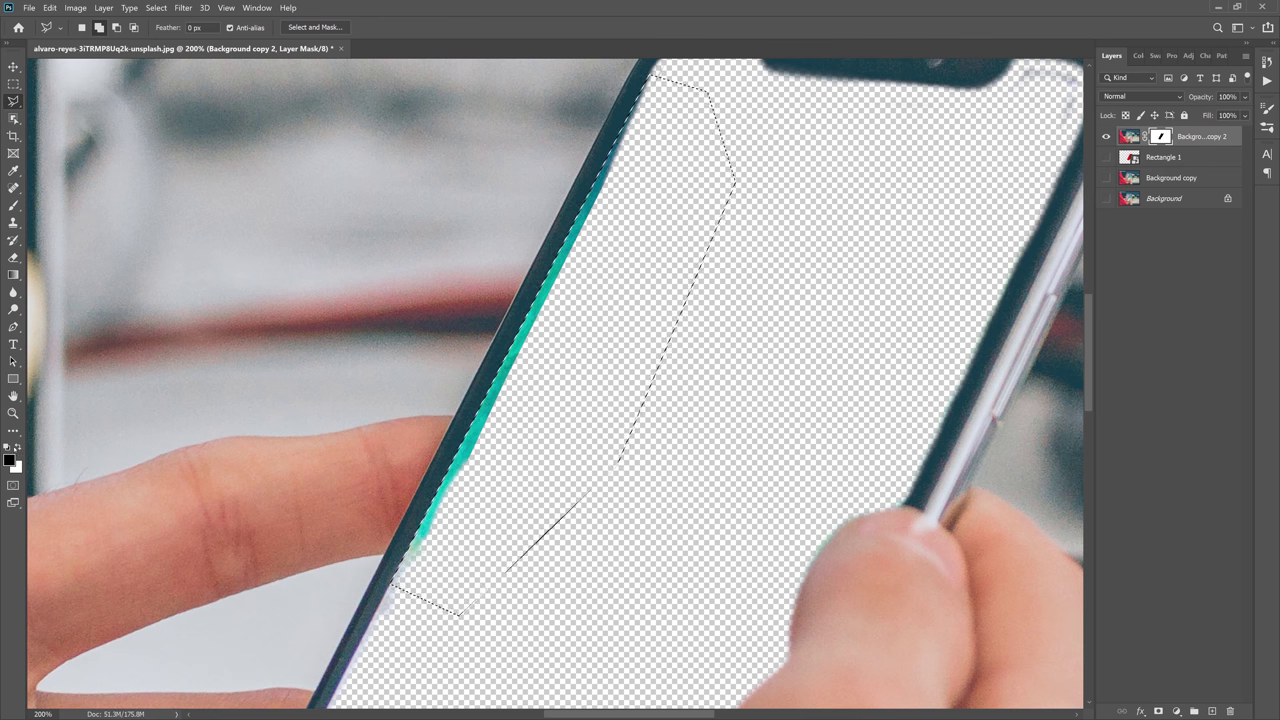
pyautogui.press('x')
pyautogui.hotkey('alt', 'BackSpace')
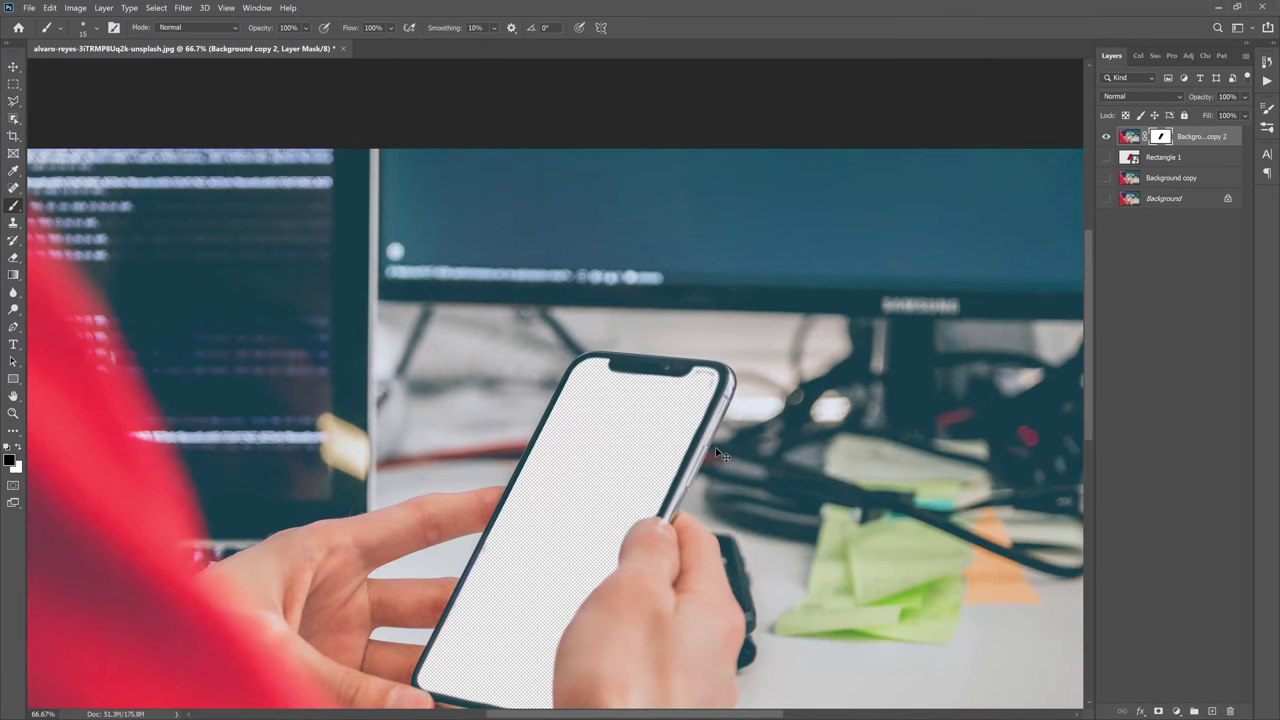
# Step: Make the red Rectangle 1 layer visible again
pyautogui.scroll(2, 707, 446)
pyautogui.scroll(-1, 707, 446)
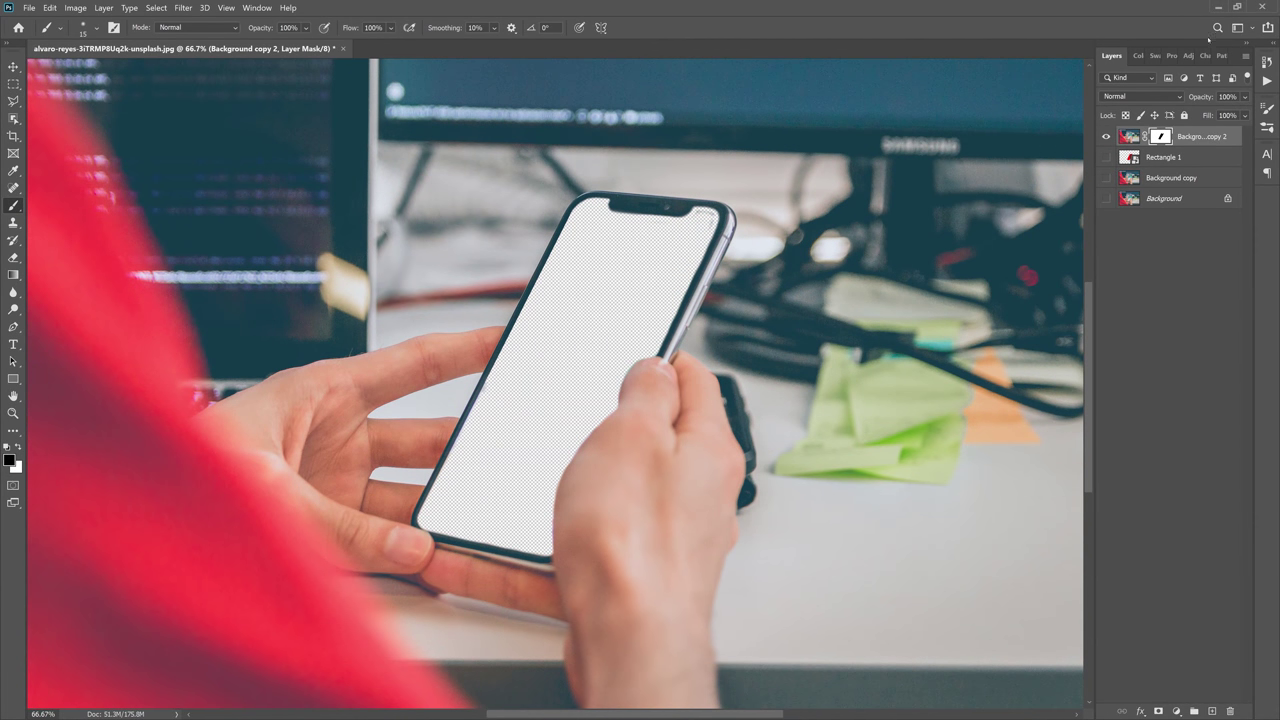
pyautogui.click(1106, 157)
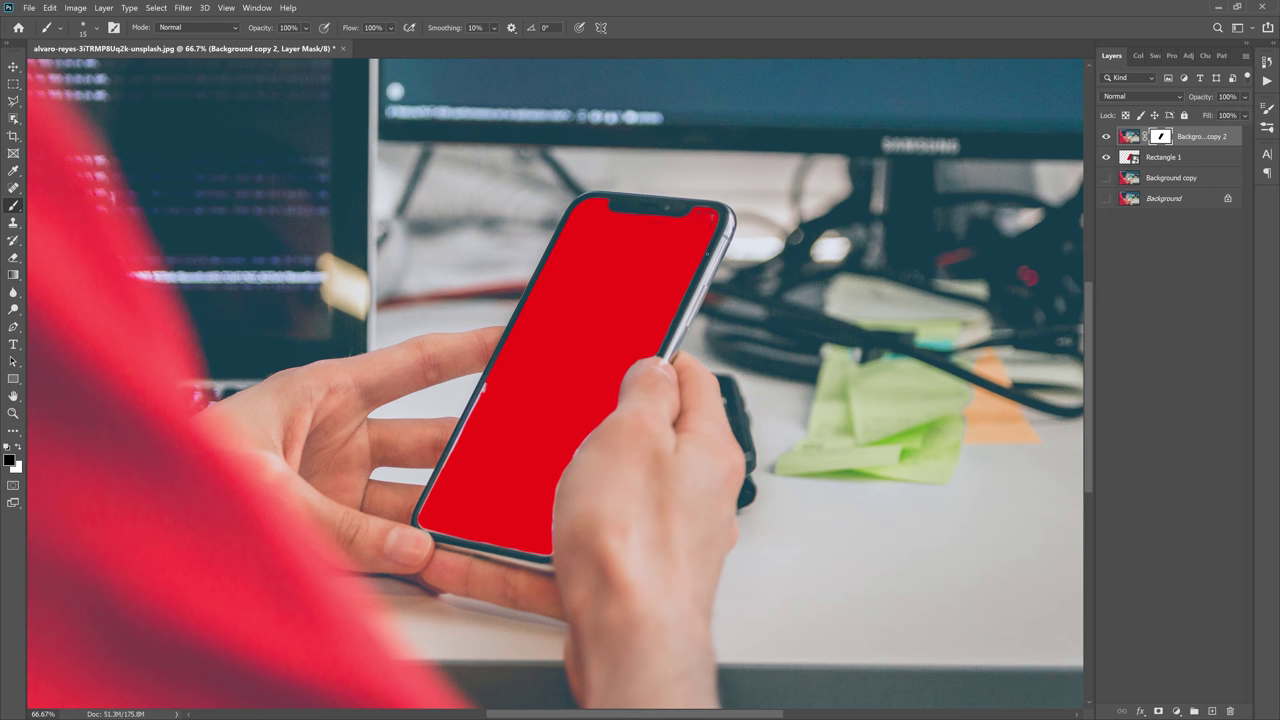
# Step: Lasso the phone's left bezel edge, fill it on the mask, and deselect
pyautogui.scroll(3, 573, 523)
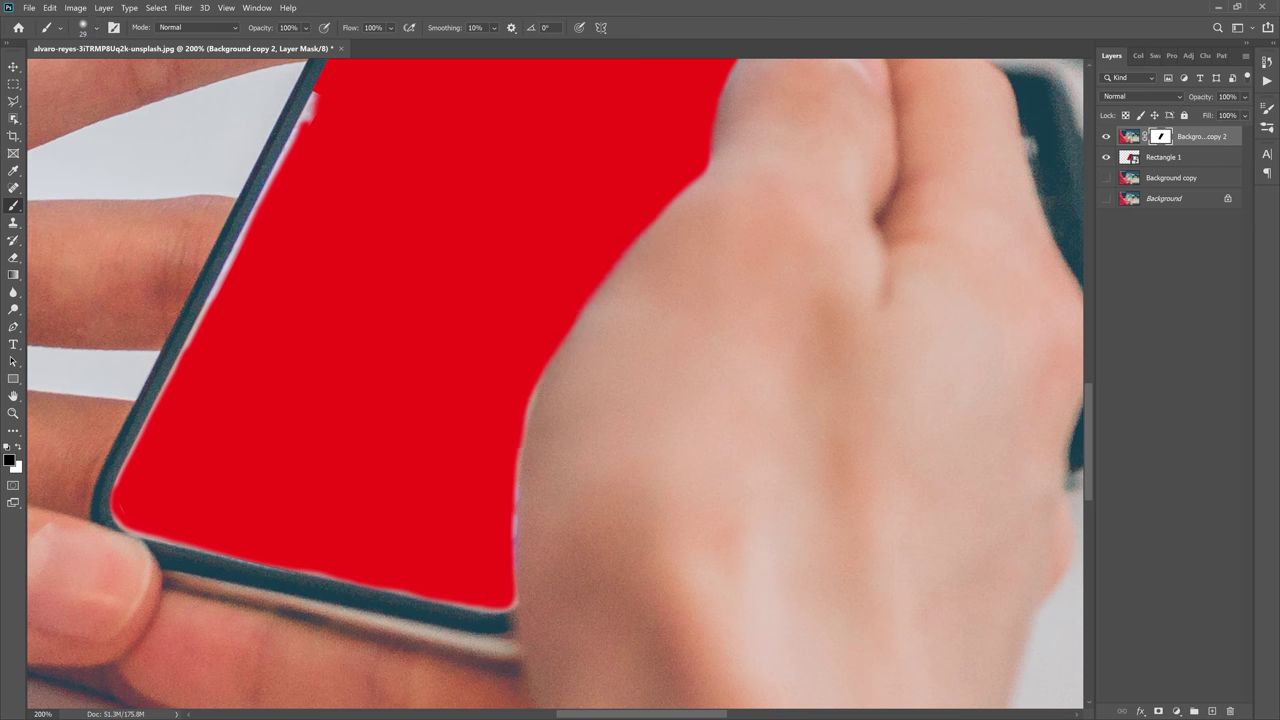
pyautogui.hscroll(-5, 555, 383)
pyautogui.press('l')
pyautogui.click(491, 555)
pyautogui.click(757, 357)
pyautogui.doubleClick(700, 100)
pyautogui.hotkey('alt', 'BackSpace')
pyautogui.click(156, 7)
pyautogui.click(170, 32)
# Step: Brush the mask along the phone's bottom bezel edge and check it zoomed out
pyautogui.press('b')
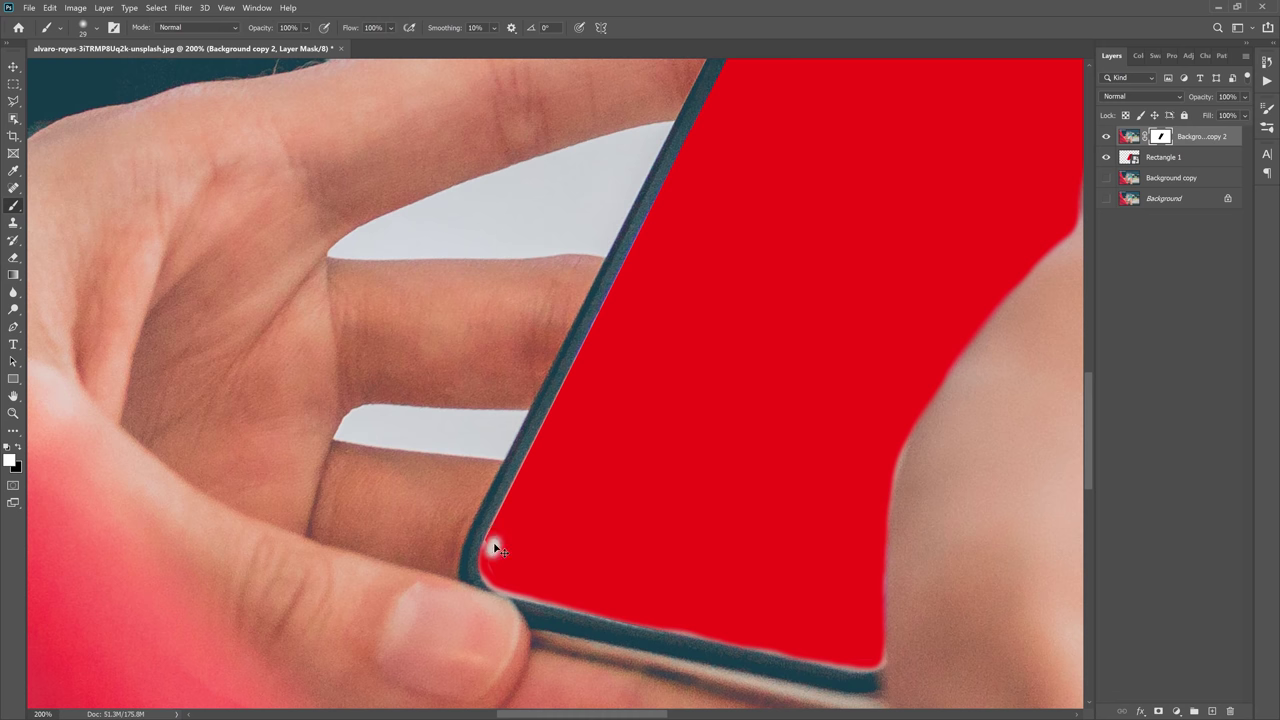
pyautogui.moveTo(482, 575)
pyautogui.mouseDown()
pyautogui.moveTo(665, 632)
pyautogui.moveTo(870, 666)
pyautogui.mouseUp()
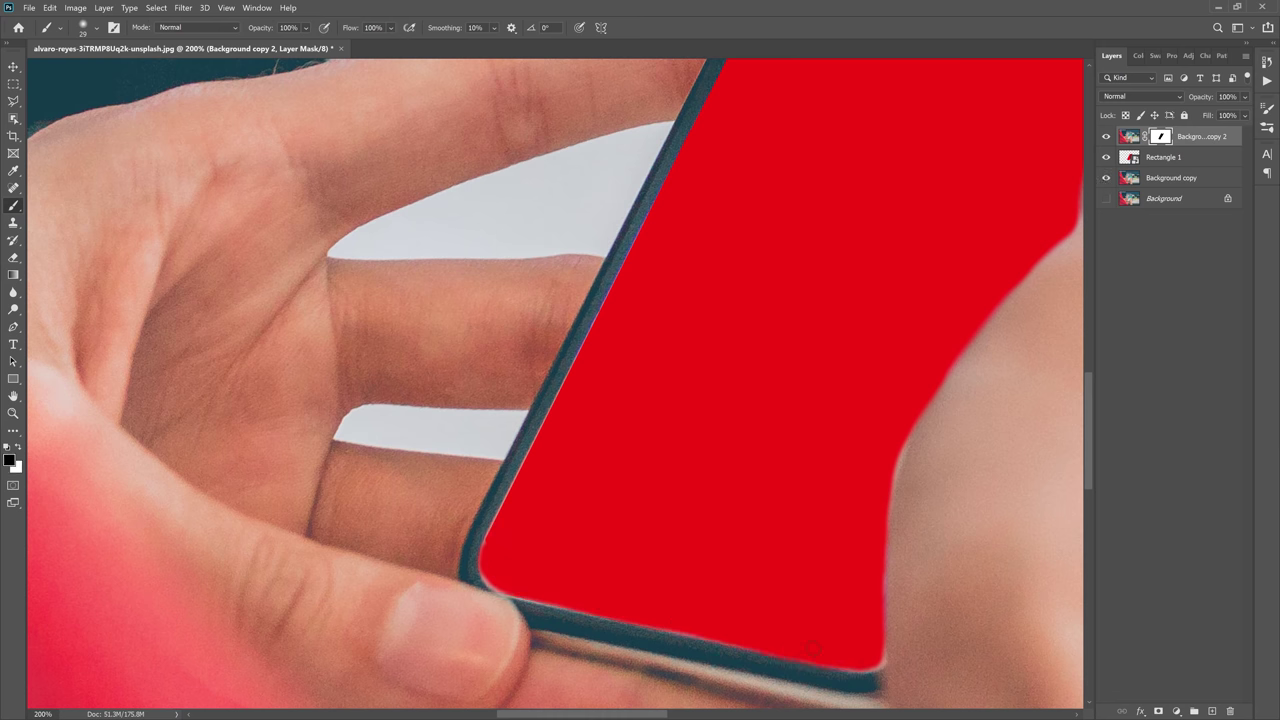
pyautogui.hotkey('ctrl', '-')
pyautogui.hotkey('ctrl', '-')
pyautogui.hotkey('ctrl', '-')
pyautogui.hotkey('ctrl', '+')
pyautogui.hotkey('ctrl', '+')
pyautogui.hotkey('ctrl', '+')
pyautogui.hotkey('ctrl', '-')
pyautogui.hotkey('ctrl', '-')
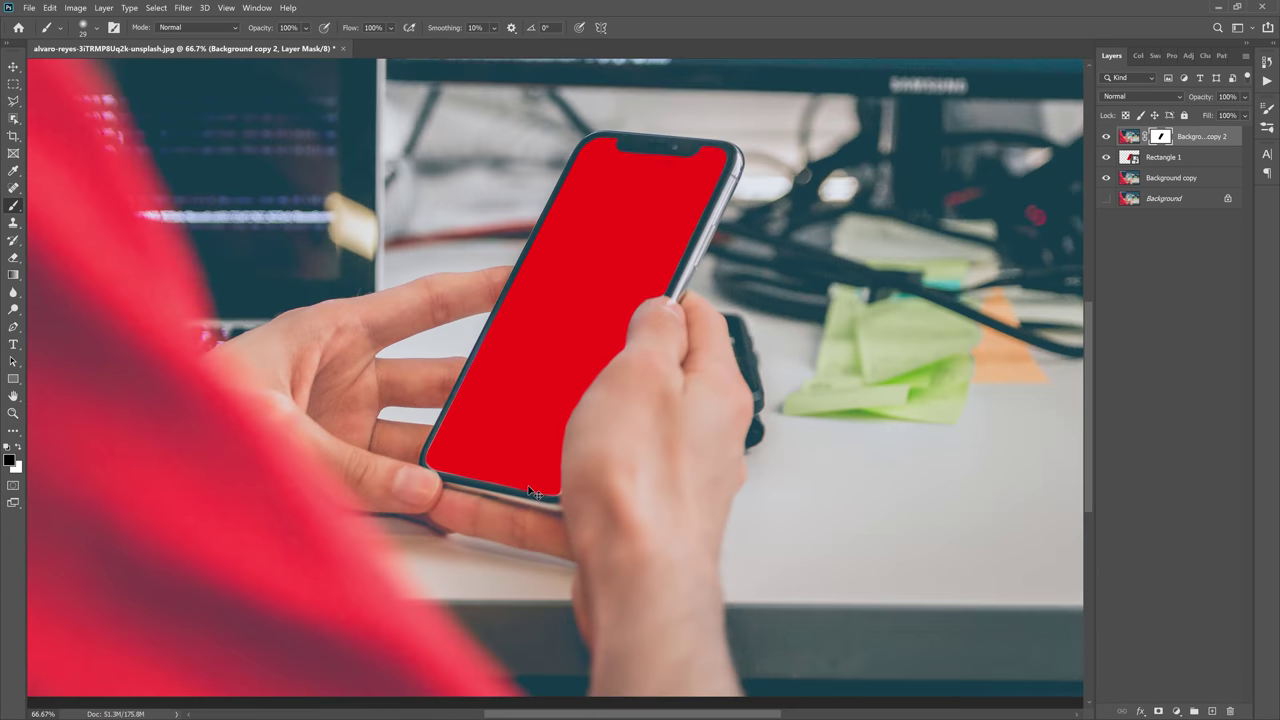
pyautogui.hotkey('ctrl', '+')
pyautogui.hotkey('ctrl', '+')
pyautogui.hotkey('ctrl', '-')
pyautogui.hotkey('ctrl', '+')
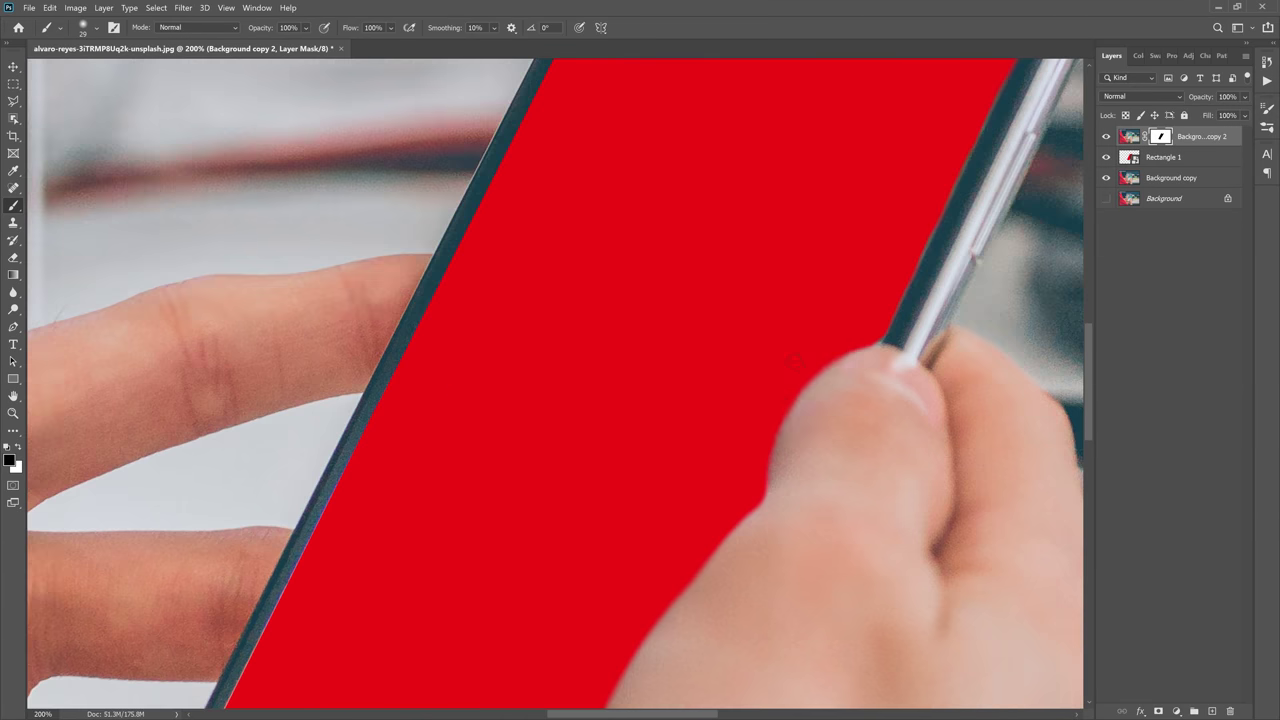
pyautogui.hotkey('ctrl', '-')
pyautogui.hotkey('ctrl', '-')
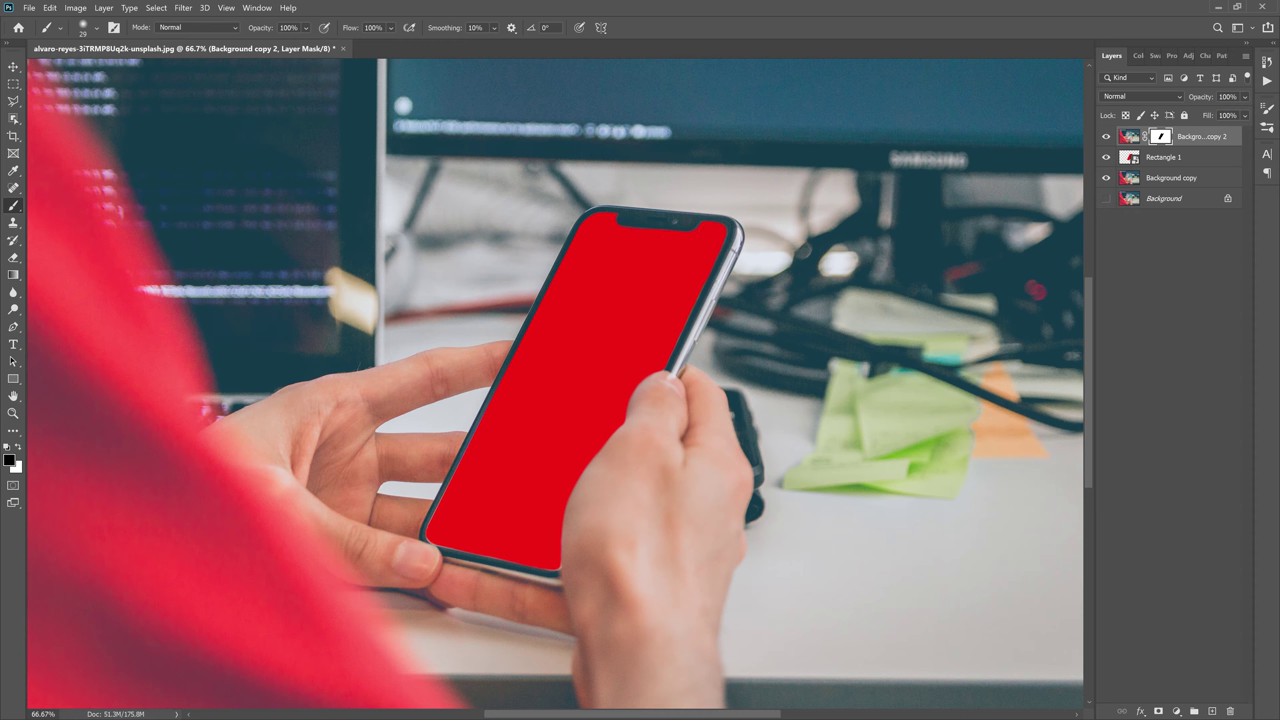
# Step: Inside the Rectangle 1 smart object, place the woman-on-rock photo scaled to cover it
pyautogui.doubleClick(1133, 164)
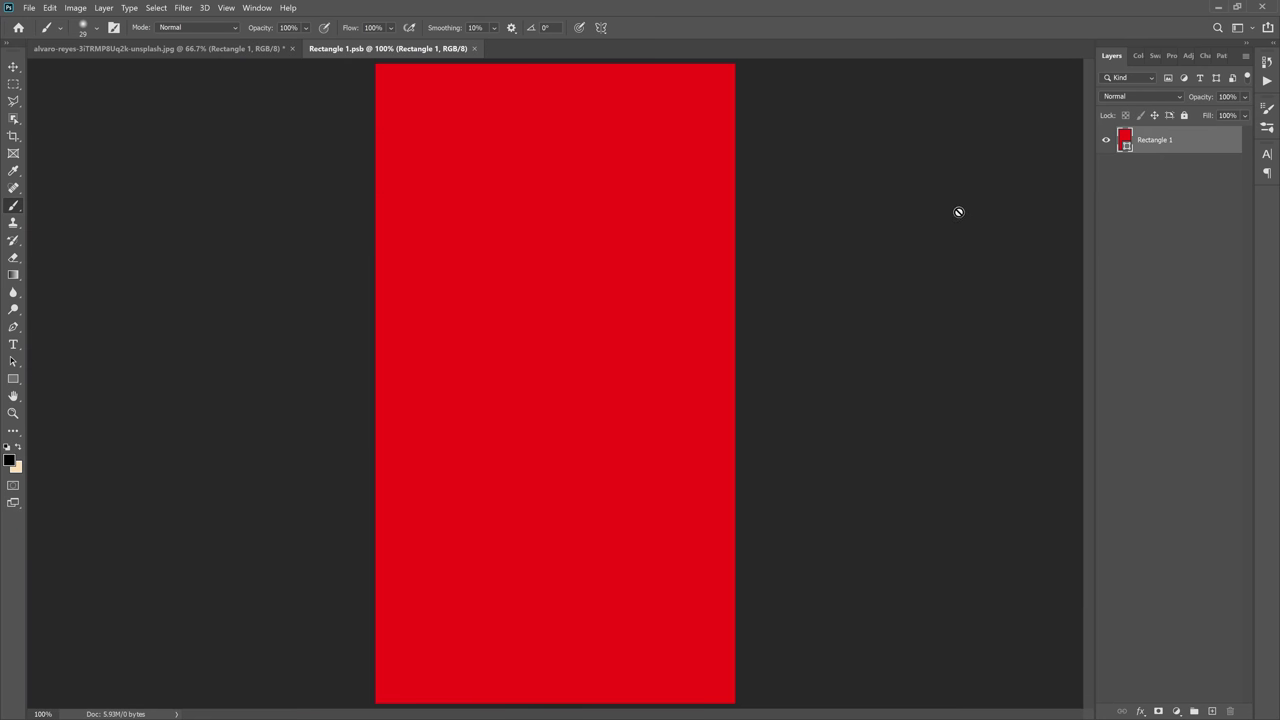
pyautogui.hotkey('ctrl', '-')
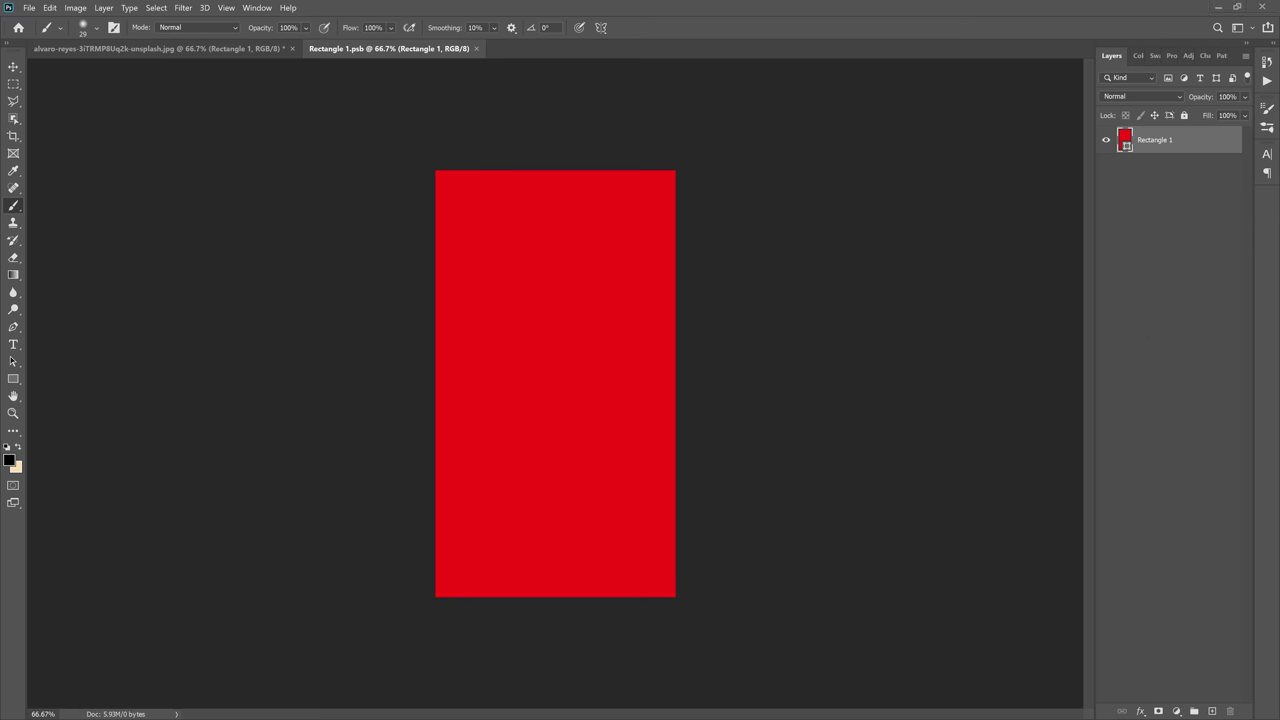
pyautogui.moveTo(558, 358); pyautogui.dragTo(587, 374)
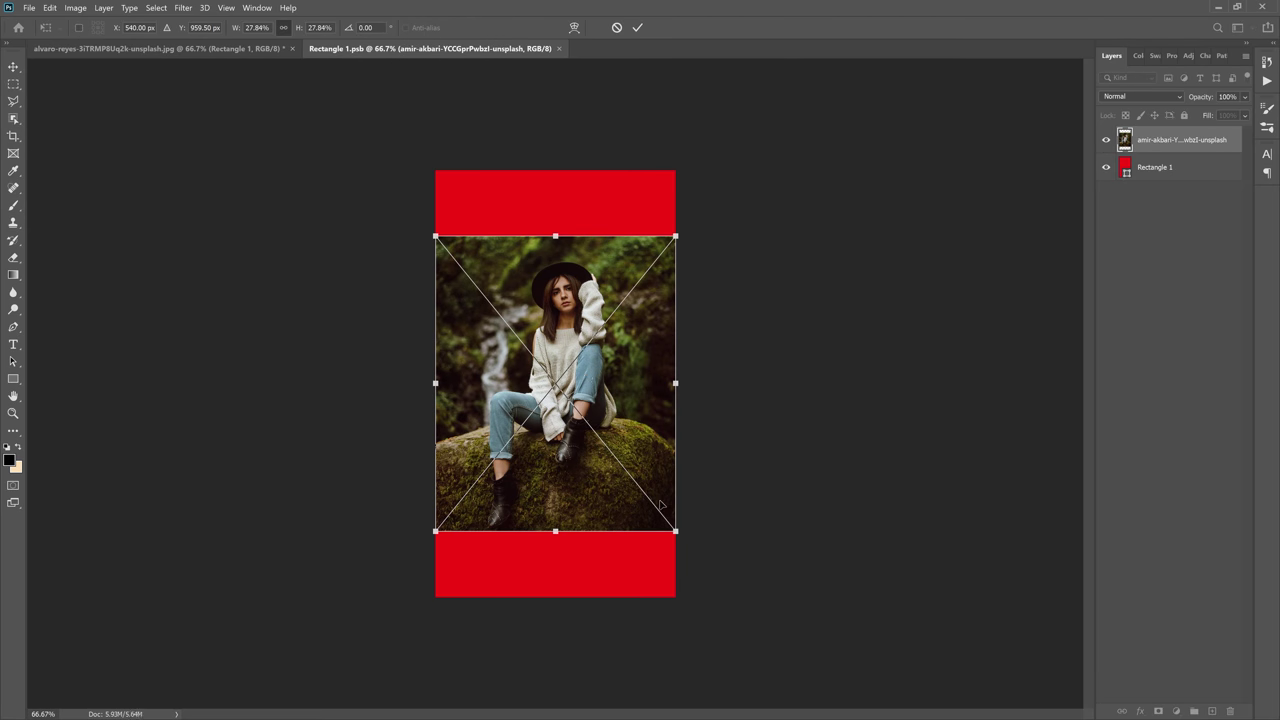
pyautogui.moveTo(676, 535); pyautogui.dragTo(736, 608)
pyautogui.moveTo(694, 514); pyautogui.dragTo(694, 508)
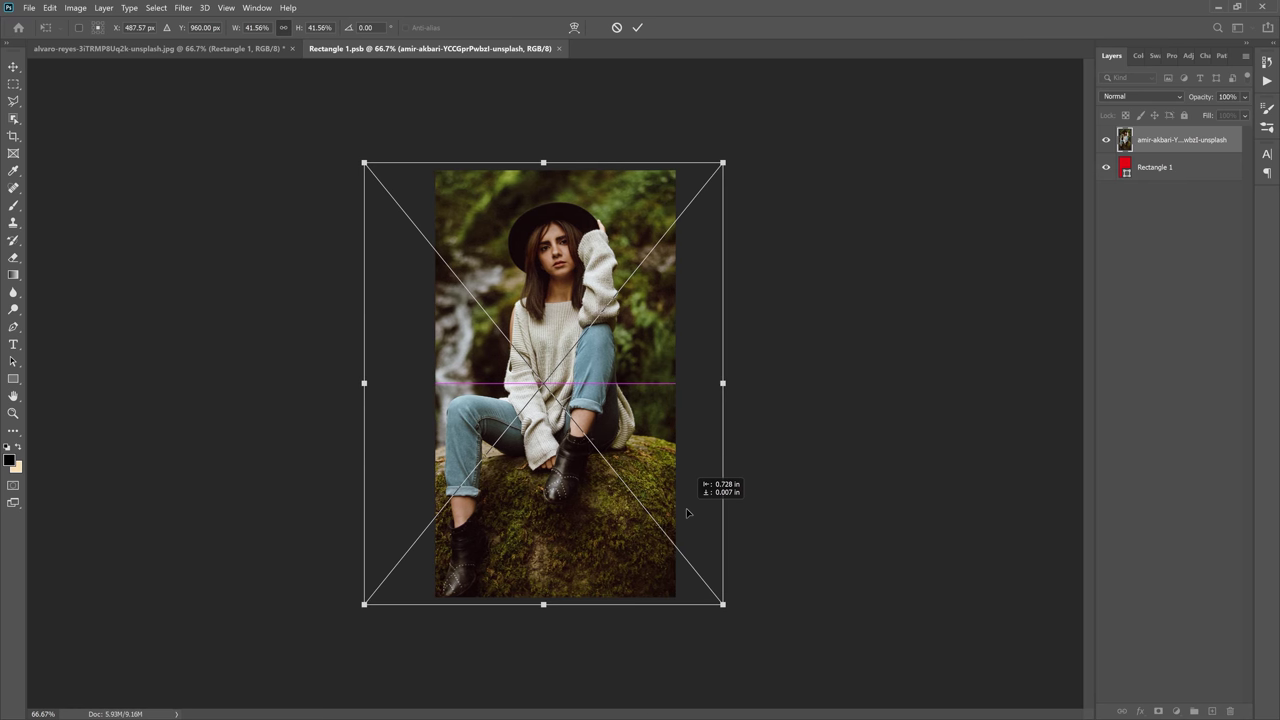
pyautogui.click(637, 27)
pyautogui.press('b')
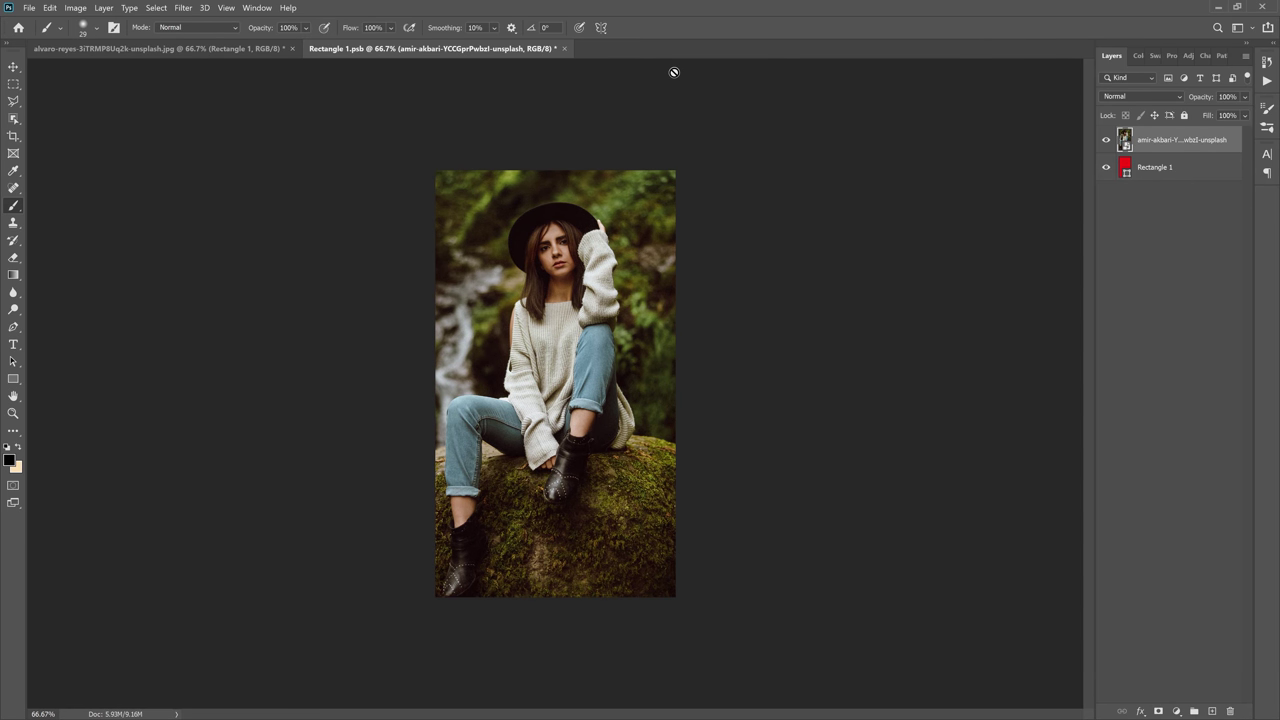
# Step: Save the smart object contents and return to the phone mockup document
pyautogui.click(20, 8)
pyautogui.click(45, 151)
pyautogui.click(160, 48)
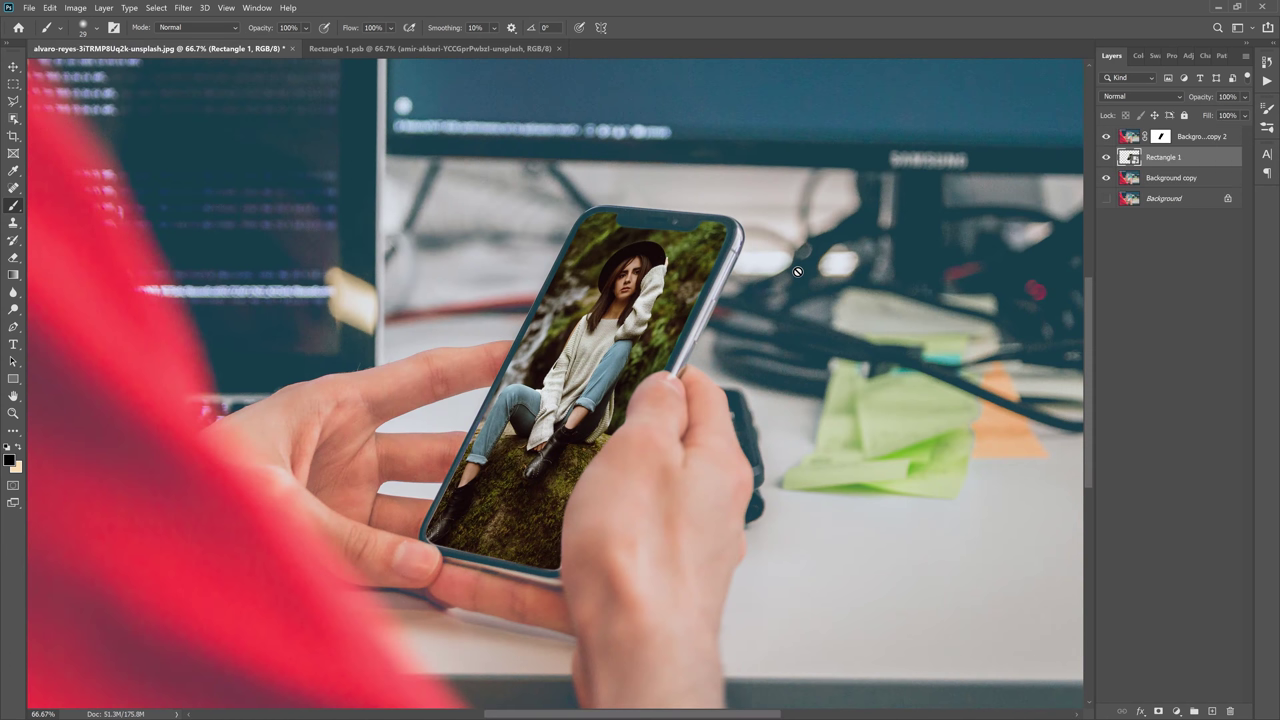
pyautogui.hotkey('ctrl', '-')
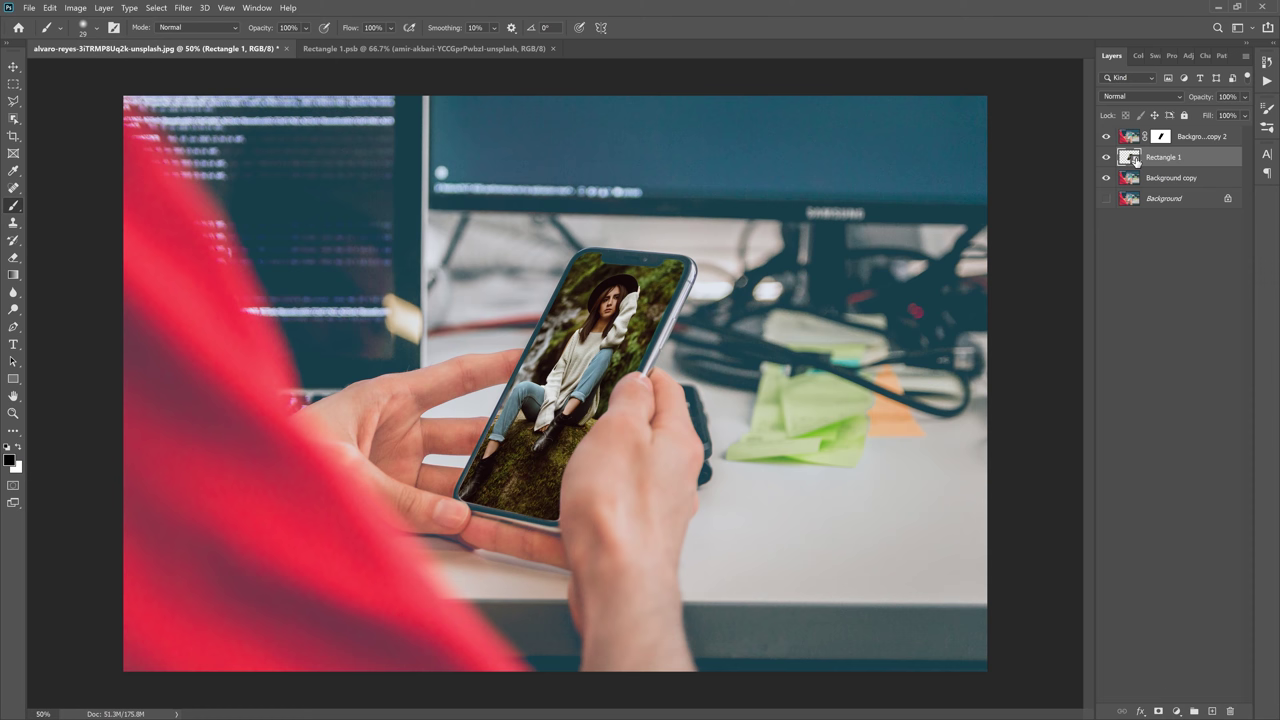
# Step: In the Rectangle 1 smart object, add a white-filled layer over the photo at about 16% opacity
pyautogui.doubleClick(1131, 158)
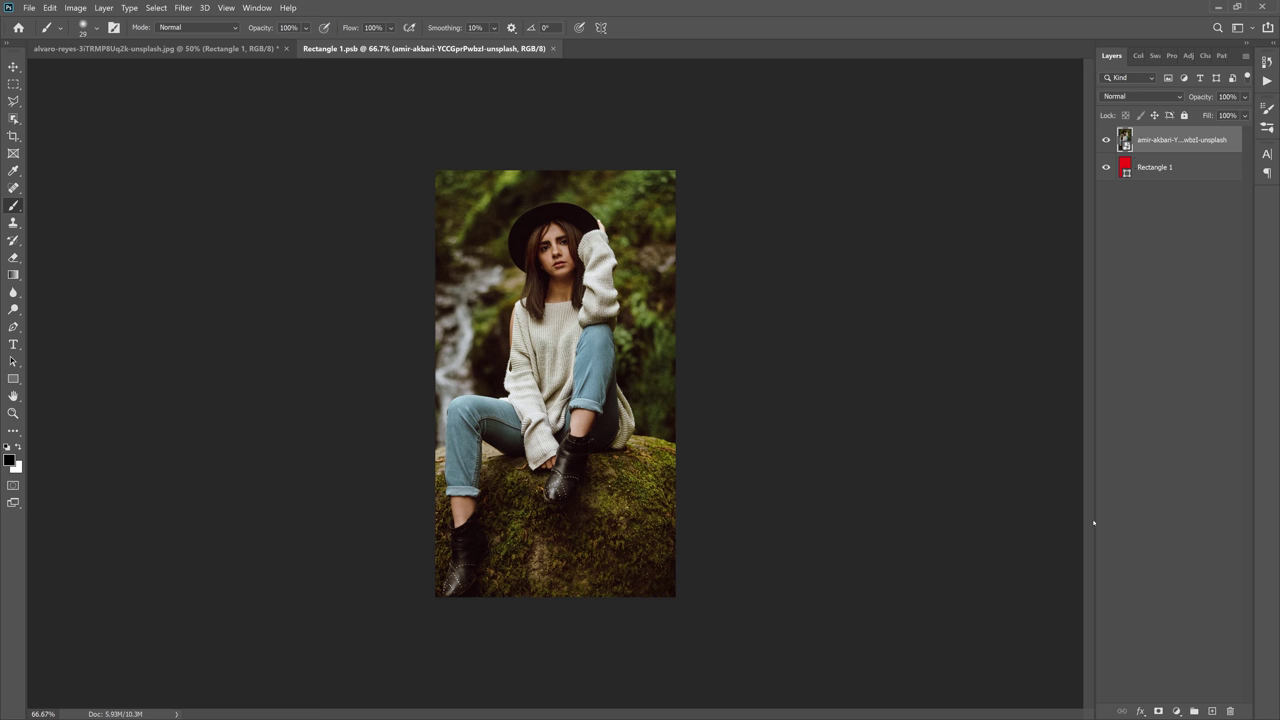
pyautogui.click(1213, 710)
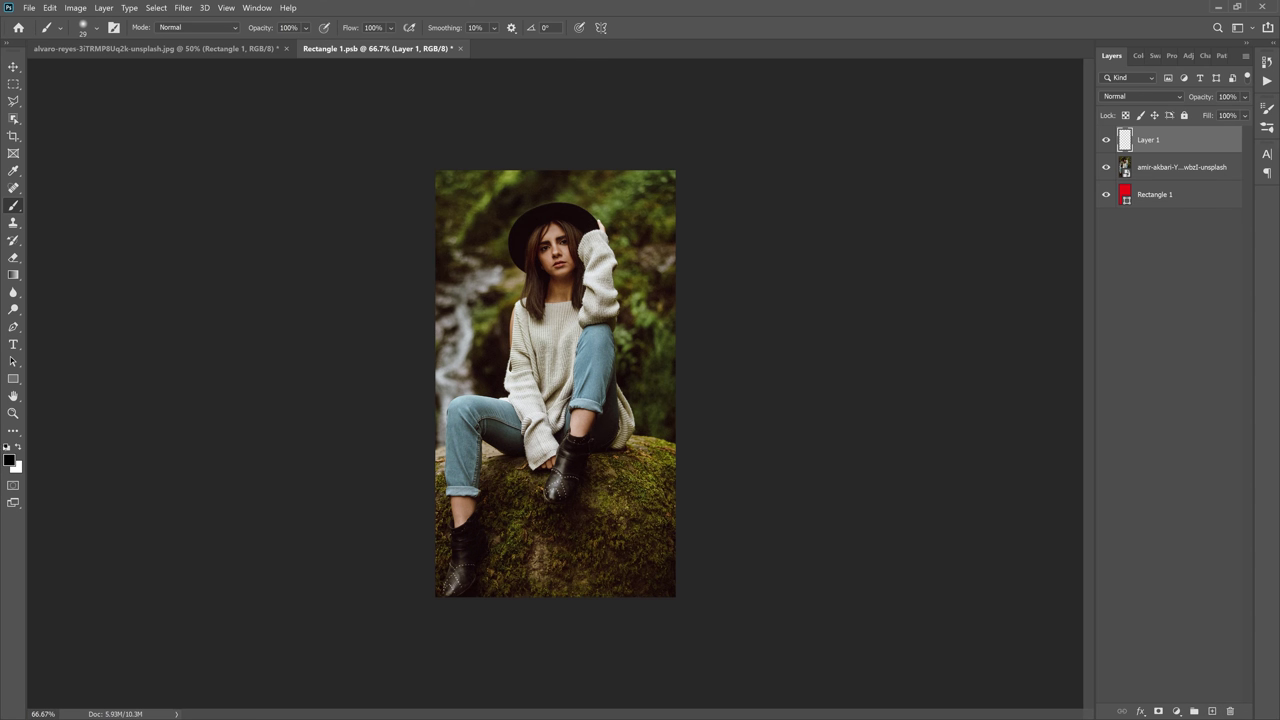
pyautogui.click(16, 466)
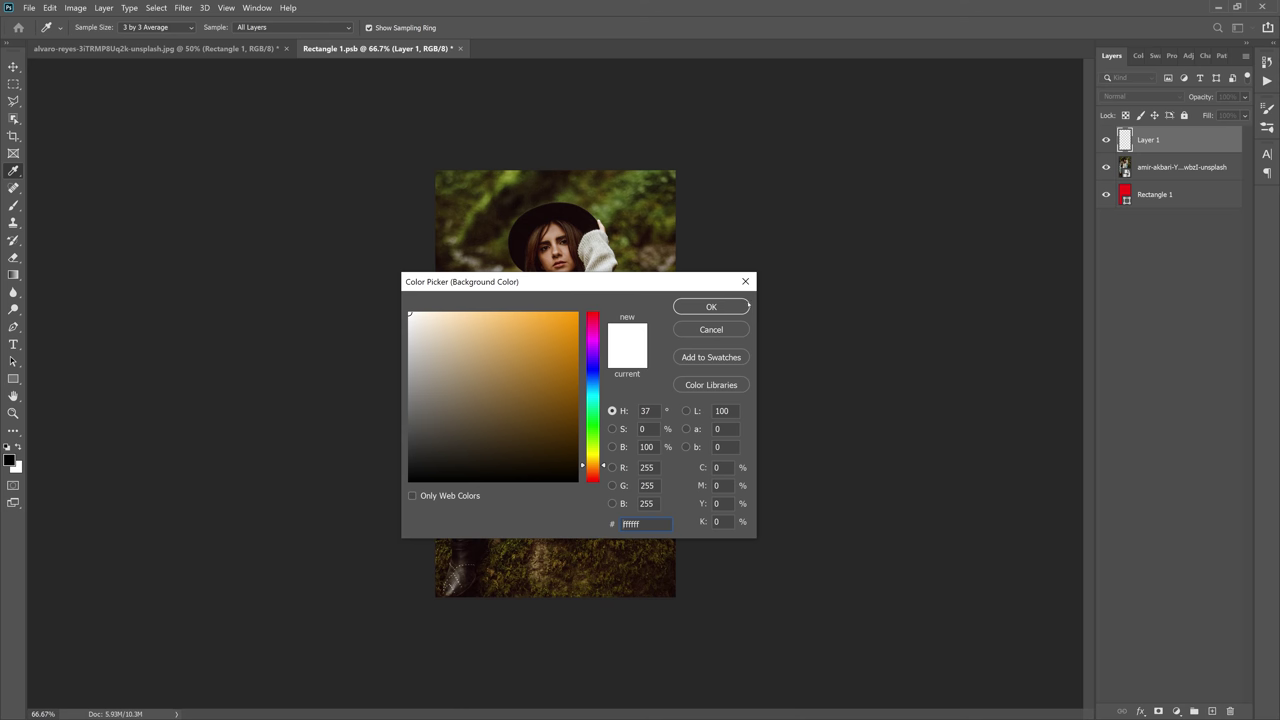
pyautogui.press('Return')
pyautogui.hotkey('ctrl', 'BackSpace')
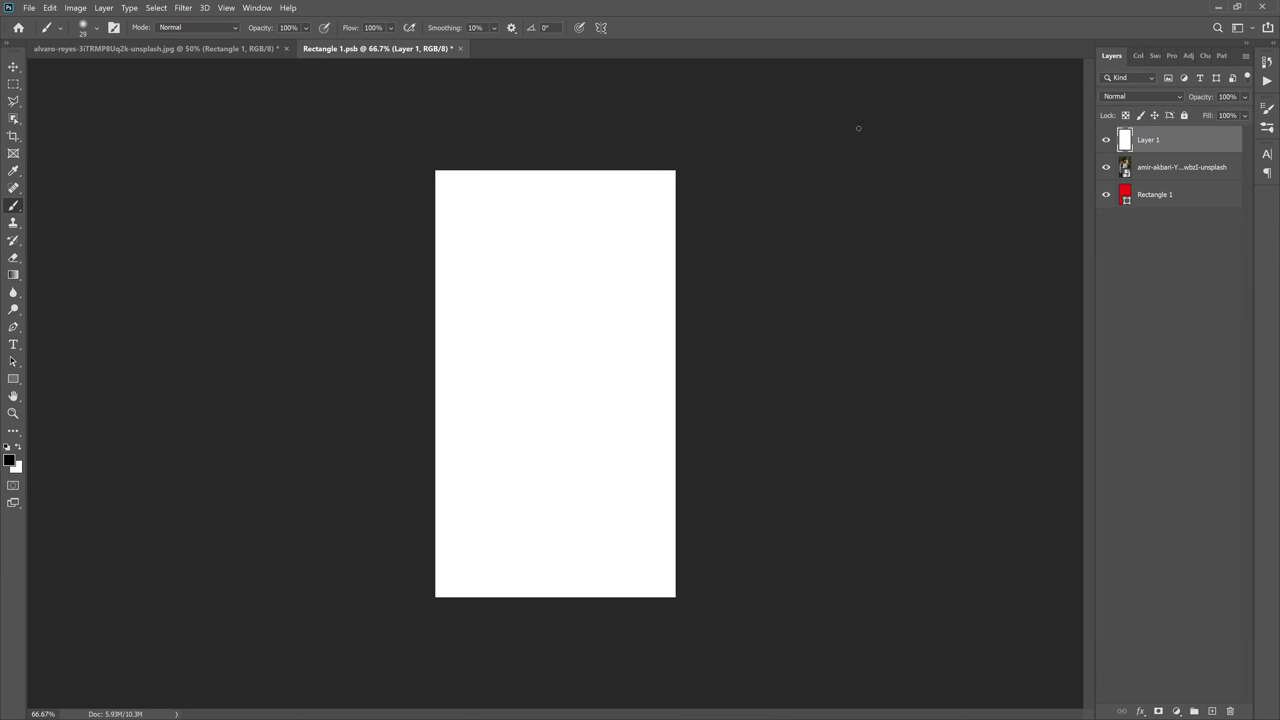
pyautogui.click(1245, 97)
pyautogui.moveTo(1243, 113); pyautogui.dragTo(1192, 114)
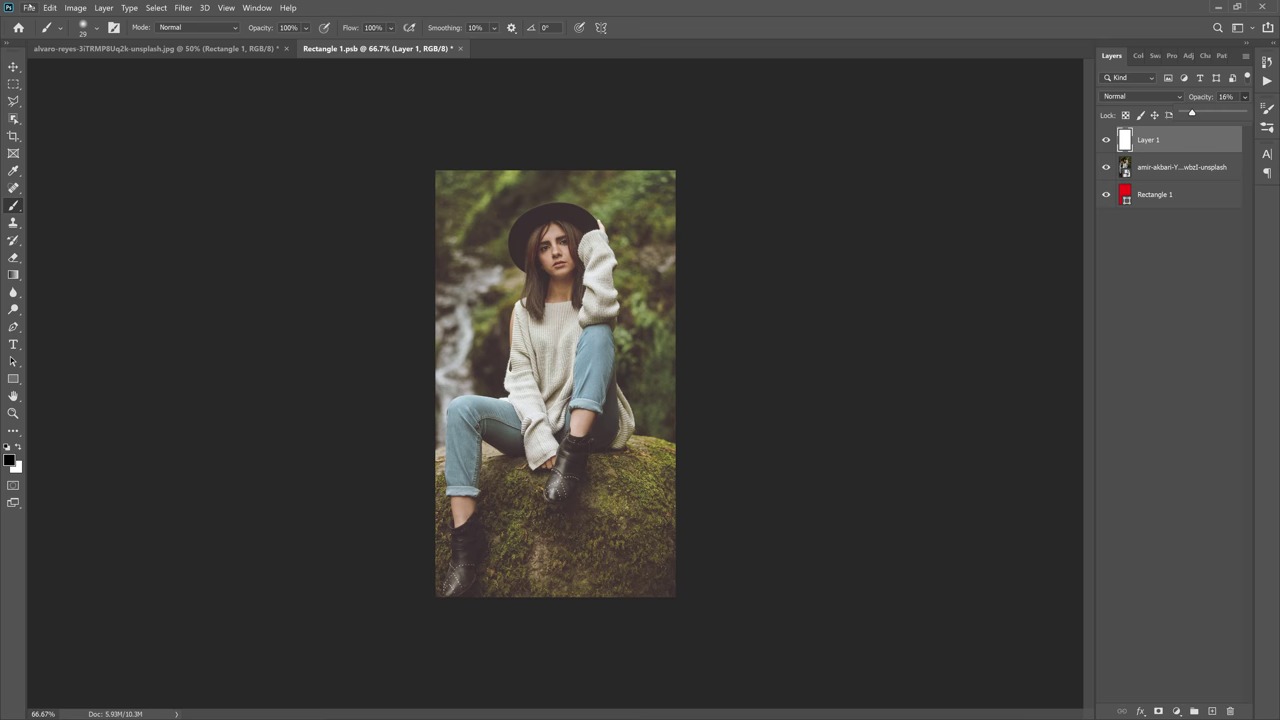
# Step: Save the smart object contents and return to the phone mockup document
pyautogui.click(29, 7)
pyautogui.click(40, 157)
pyautogui.click(150, 48)
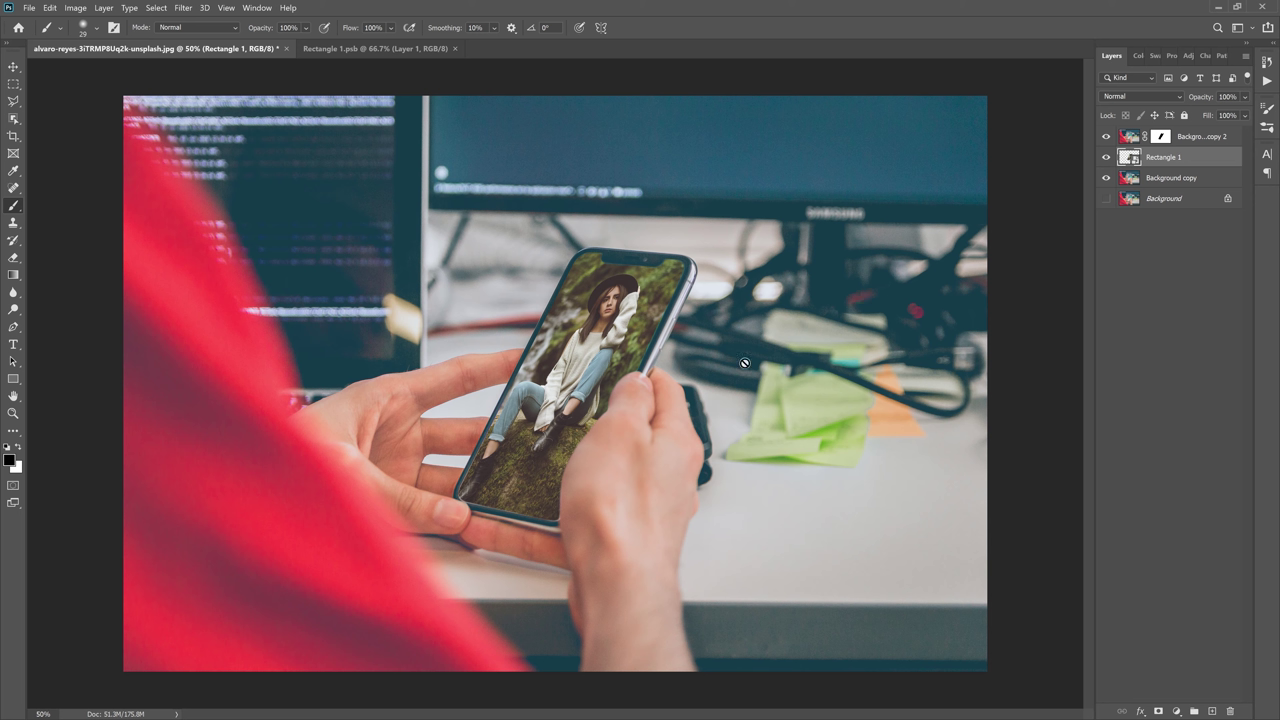
# Step: Apply a Camera Raw Filter to the screen photo with Grain amount 46
pyautogui.press('x')
pyautogui.click(183, 7)
pyautogui.click(225, 88)
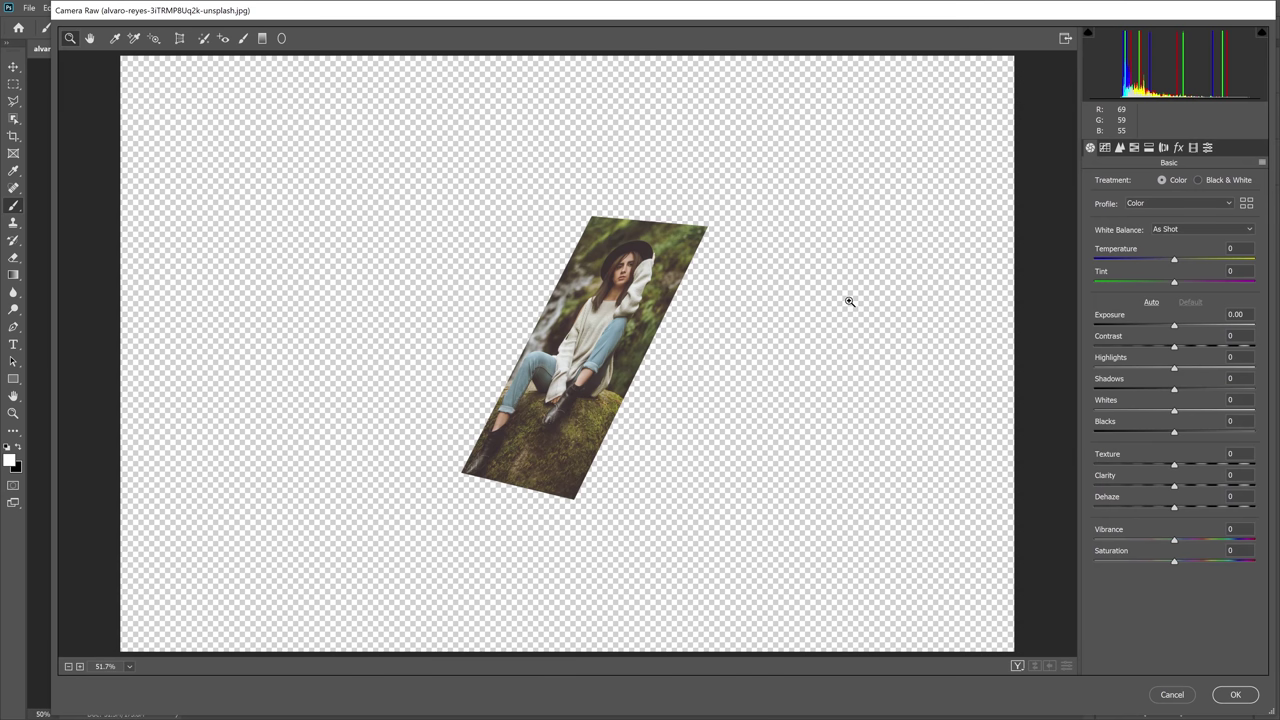
pyautogui.click(1178, 147)
pyautogui.click(1213, 204)
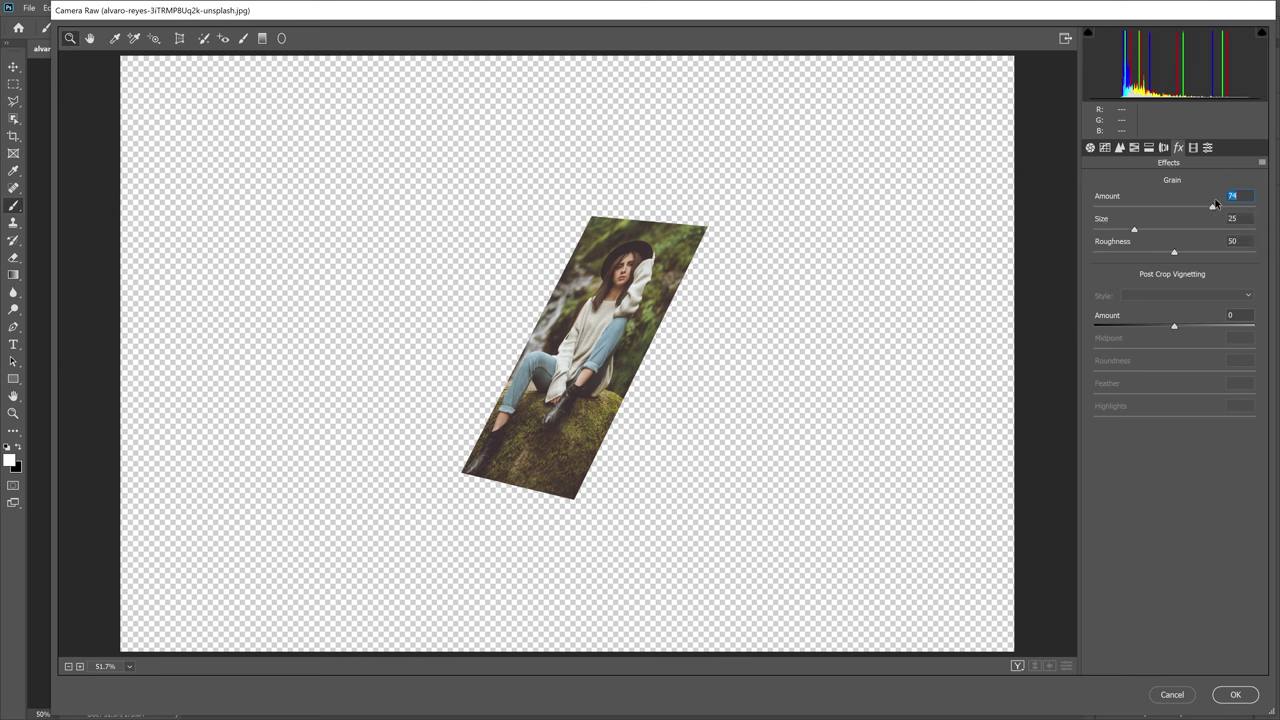
pyautogui.moveTo(1215, 204); pyautogui.dragTo(1170, 207)
# Step: In the Camera Raw basic settings, set Temperature to -10 and Saturation to -11
pyautogui.click(1090, 147)
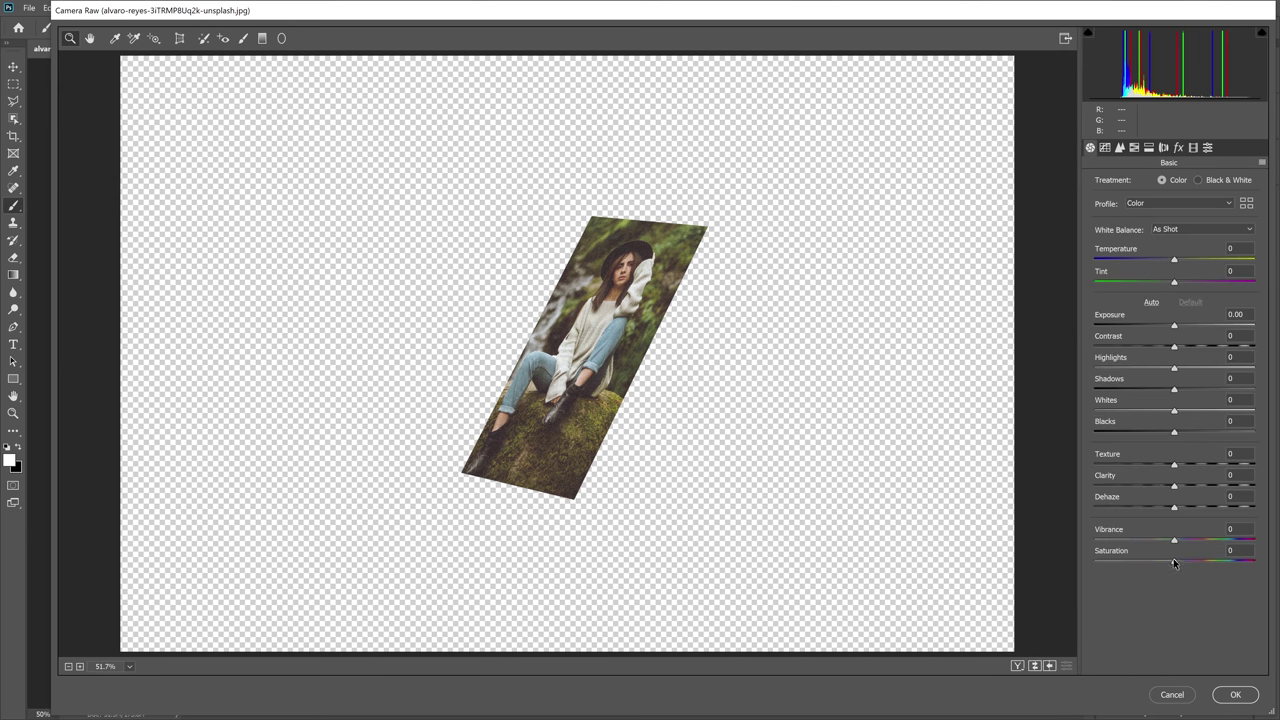
pyautogui.moveTo(1173, 261); pyautogui.dragTo(1166, 263)
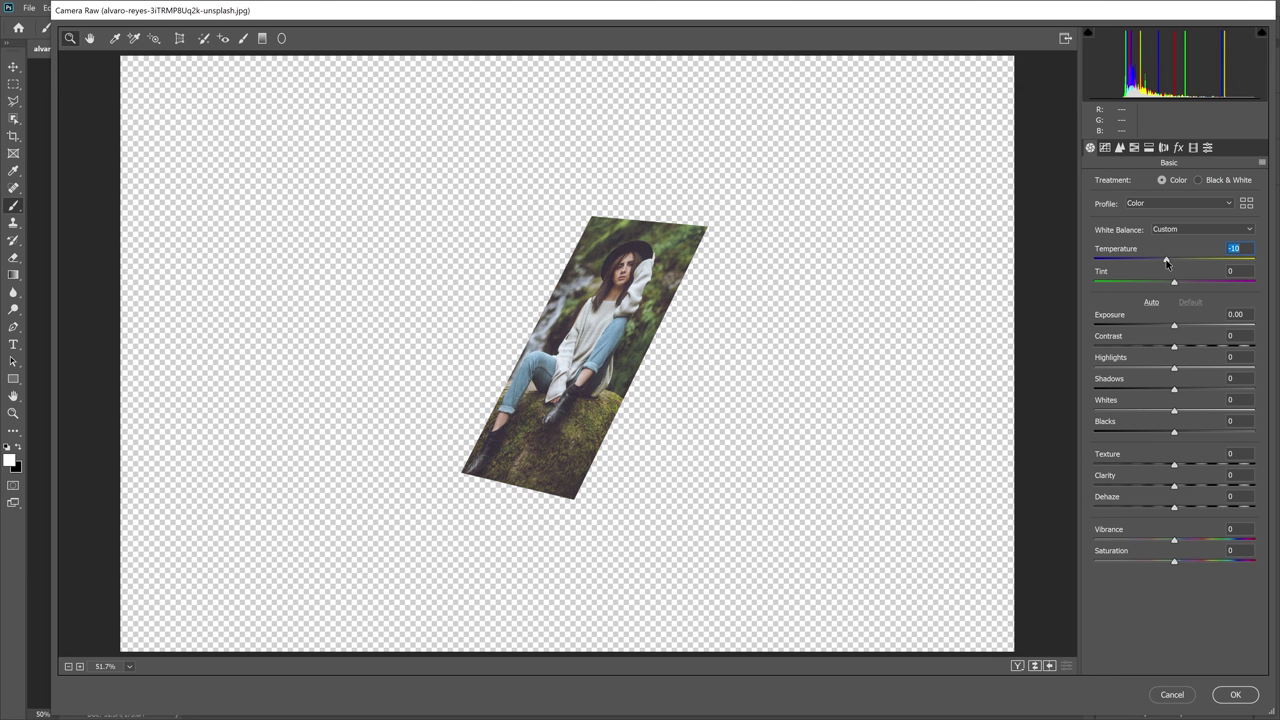
pyautogui.moveTo(1176, 560); pyautogui.dragTo(1165, 562)
pyautogui.click(1233, 702)
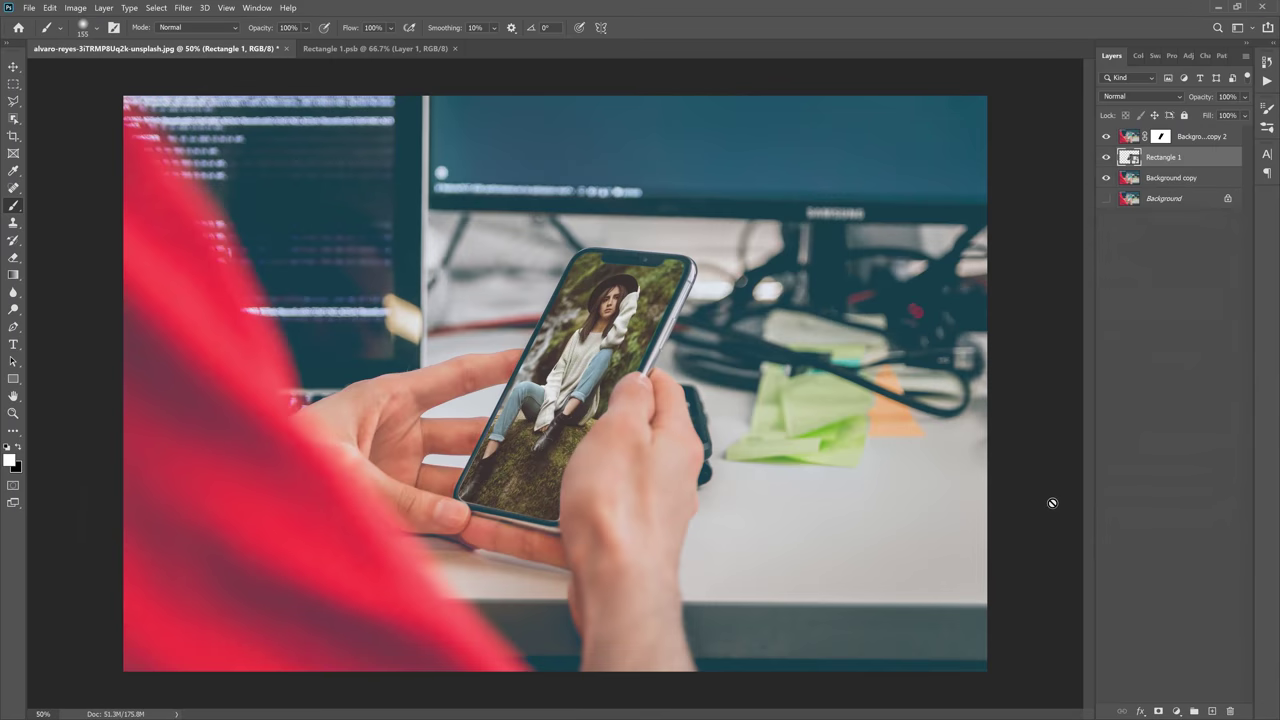